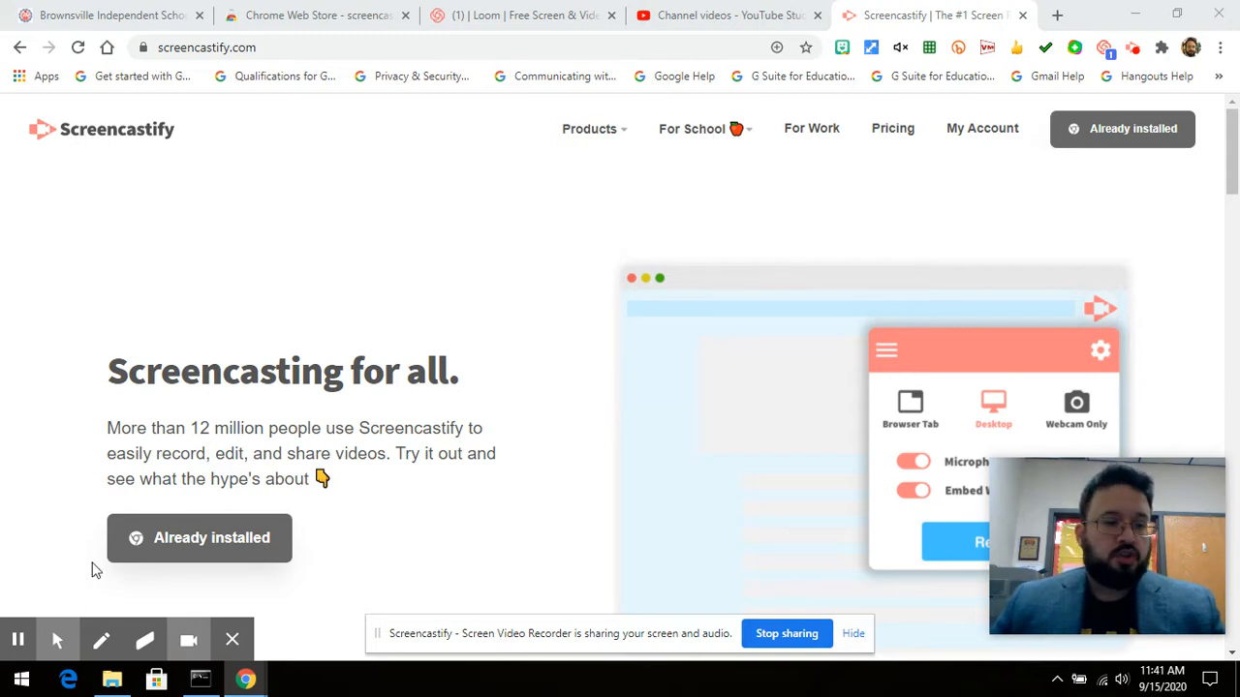
- Choose the mouse pointer tool in the recording tools and turn on its Focus Mouse spotlight
mouse_move(107, 592)
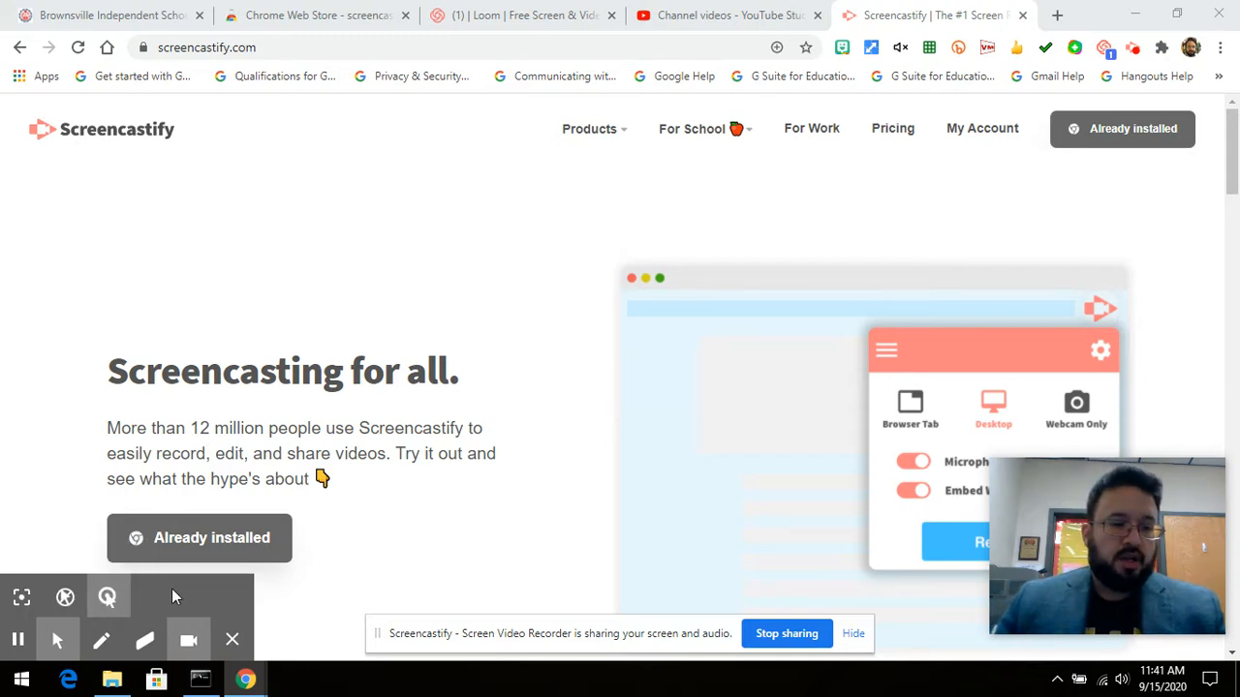
scroll(171, 587, up, 5)
scroll(172, 588, left, 3)
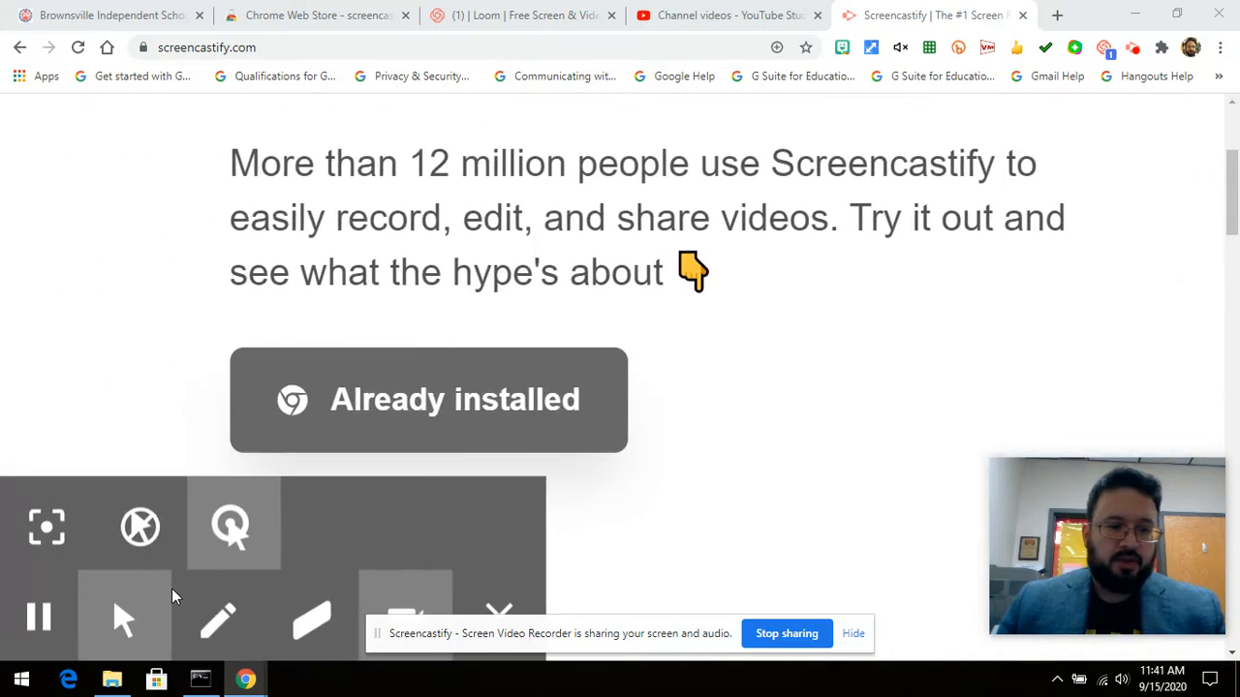
scroll(171, 588, down, 1)
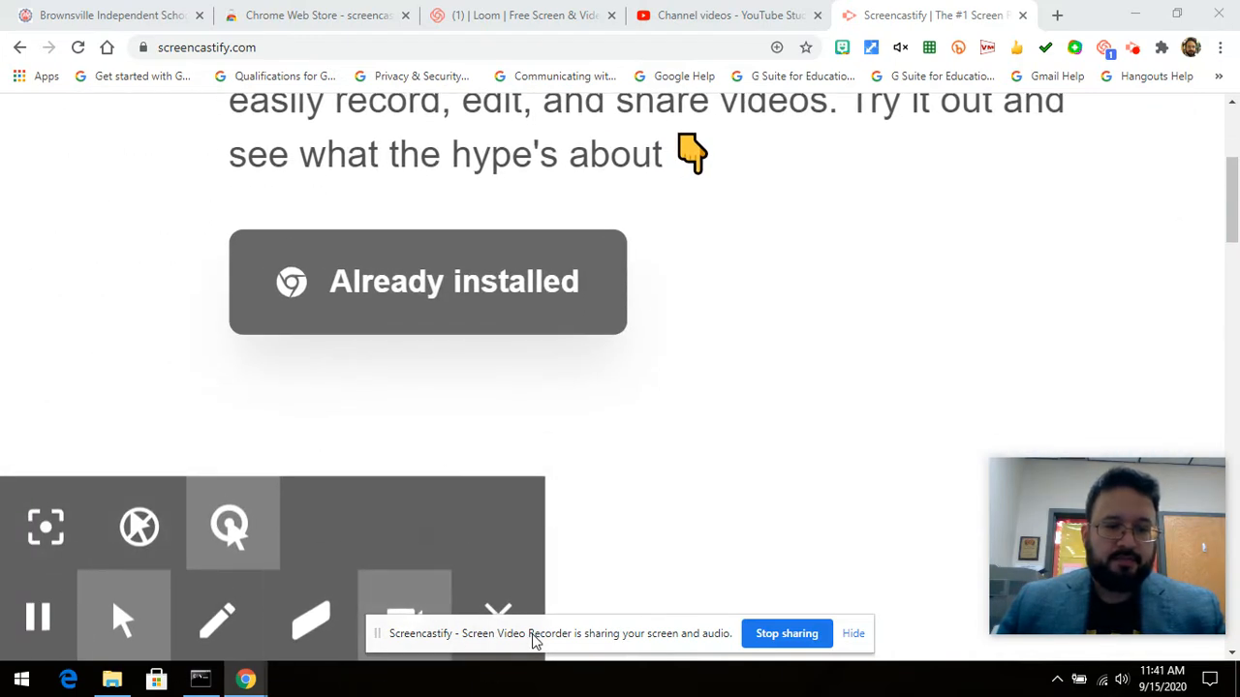
scroll(310, 520, up, 1)
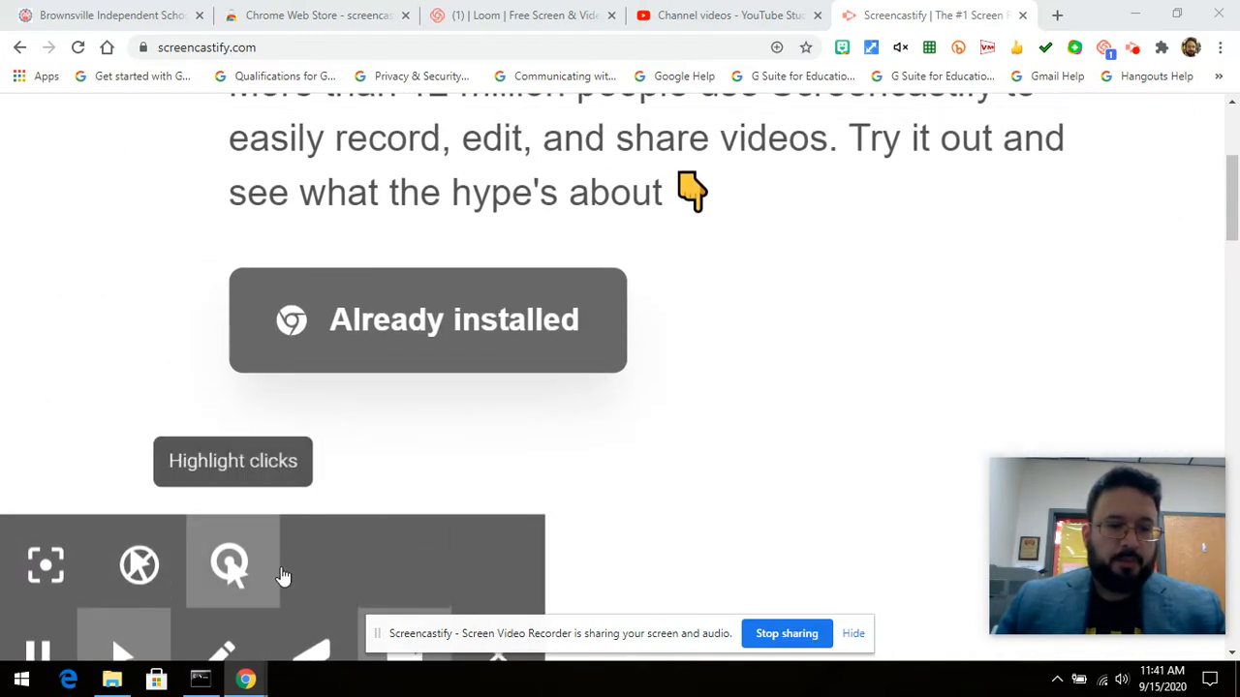
scroll(280, 576, down, 5)
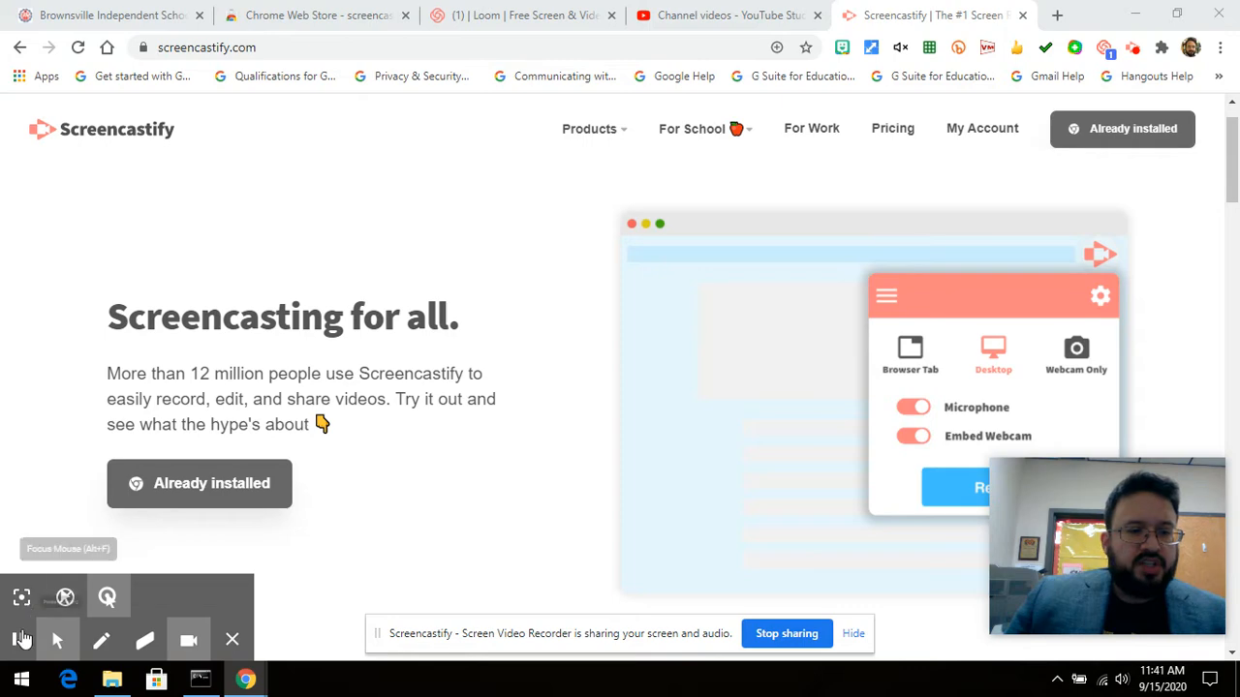
key(alt+z)
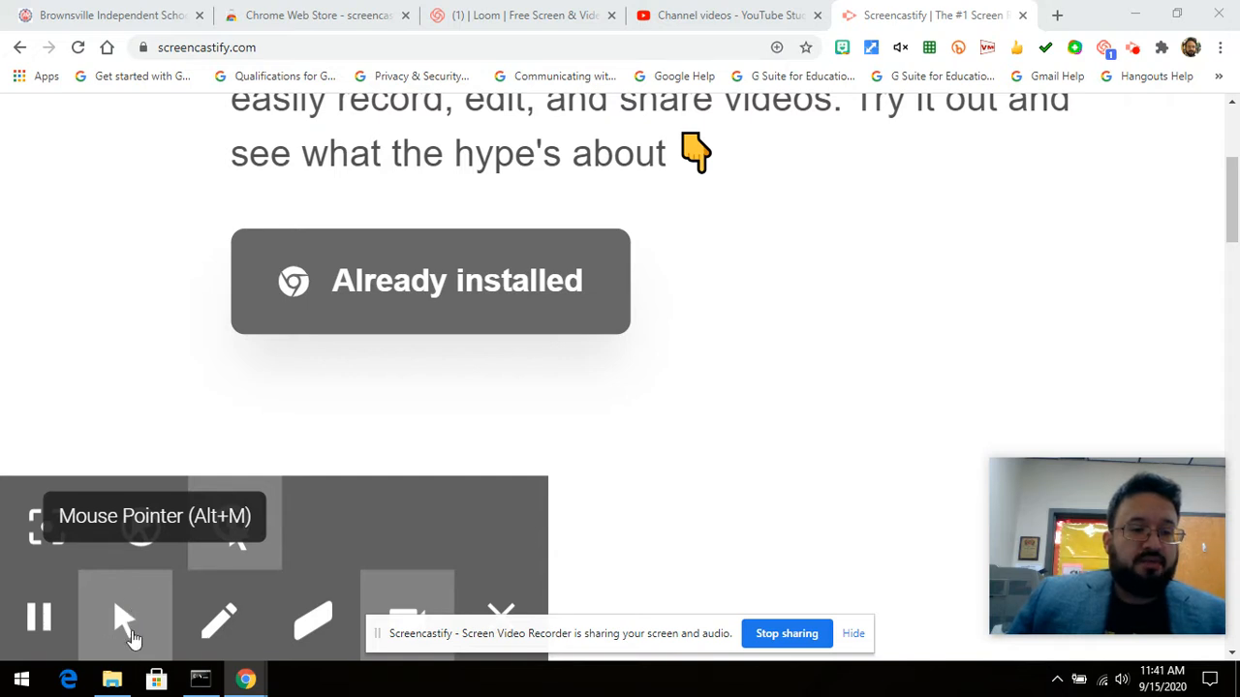
click(124, 620)
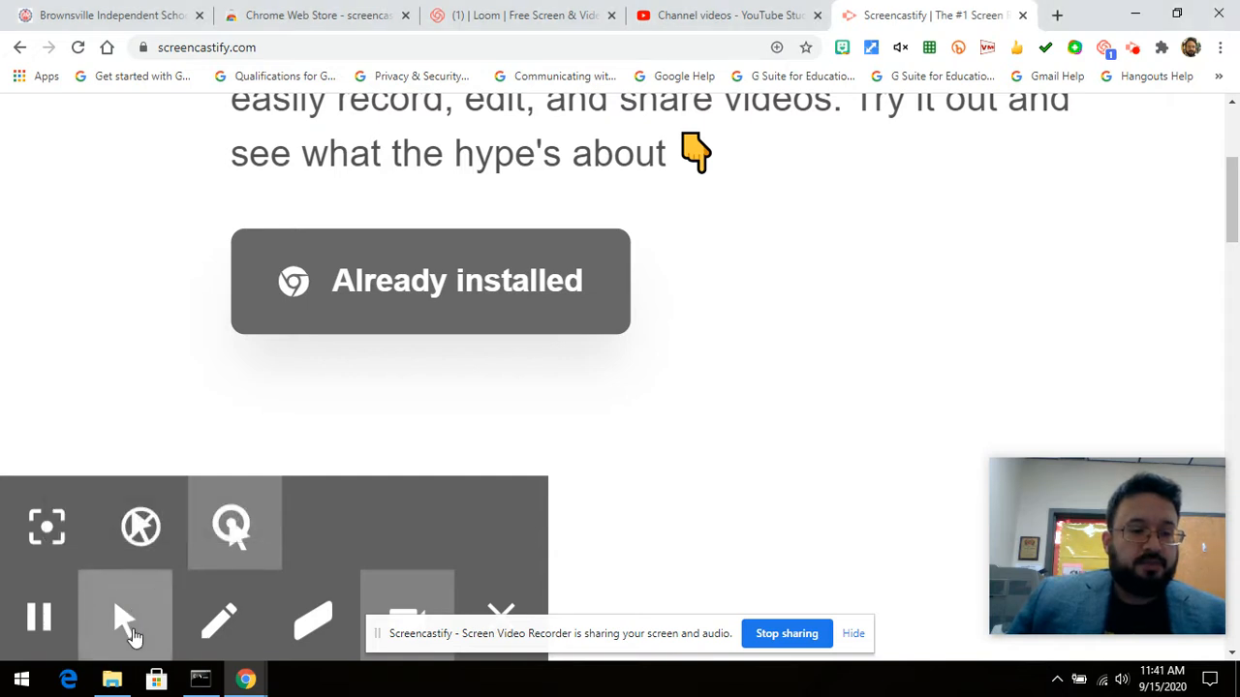
click(64, 538)
key(ctrl+0)
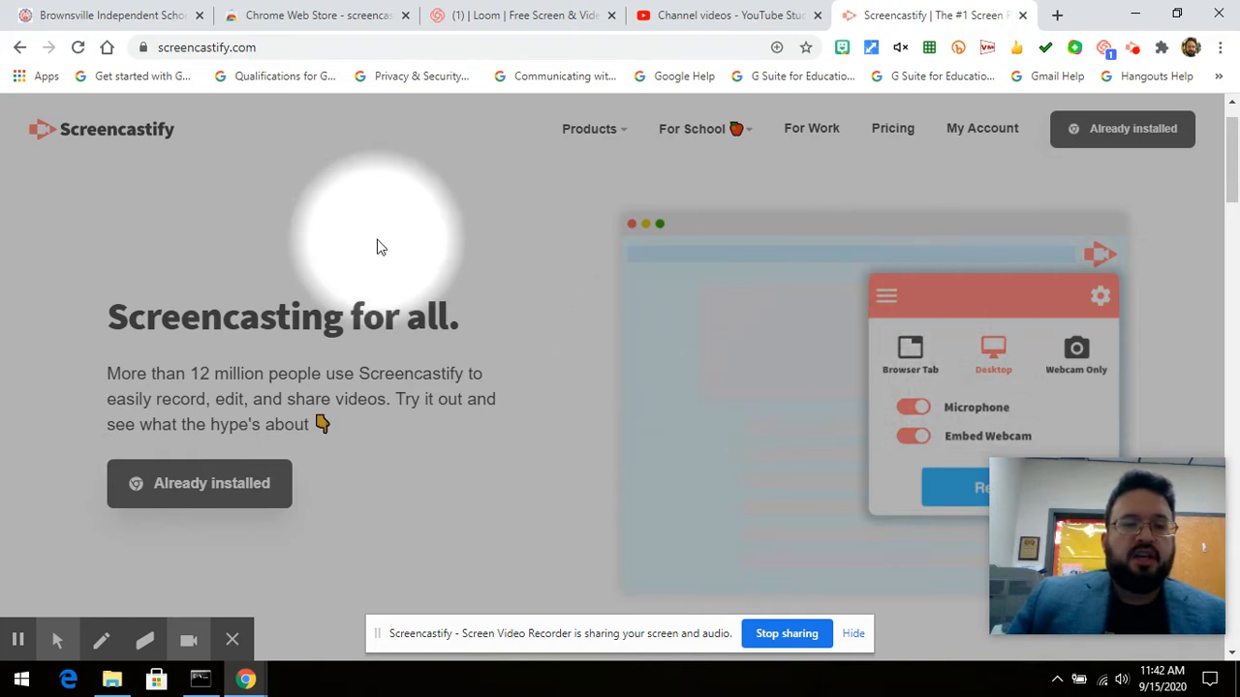
- Try the spotlight over the "Screencasting for all." heading and turn Focus Mouse off
drag(110, 321, 278, 321)
click(489, 358)
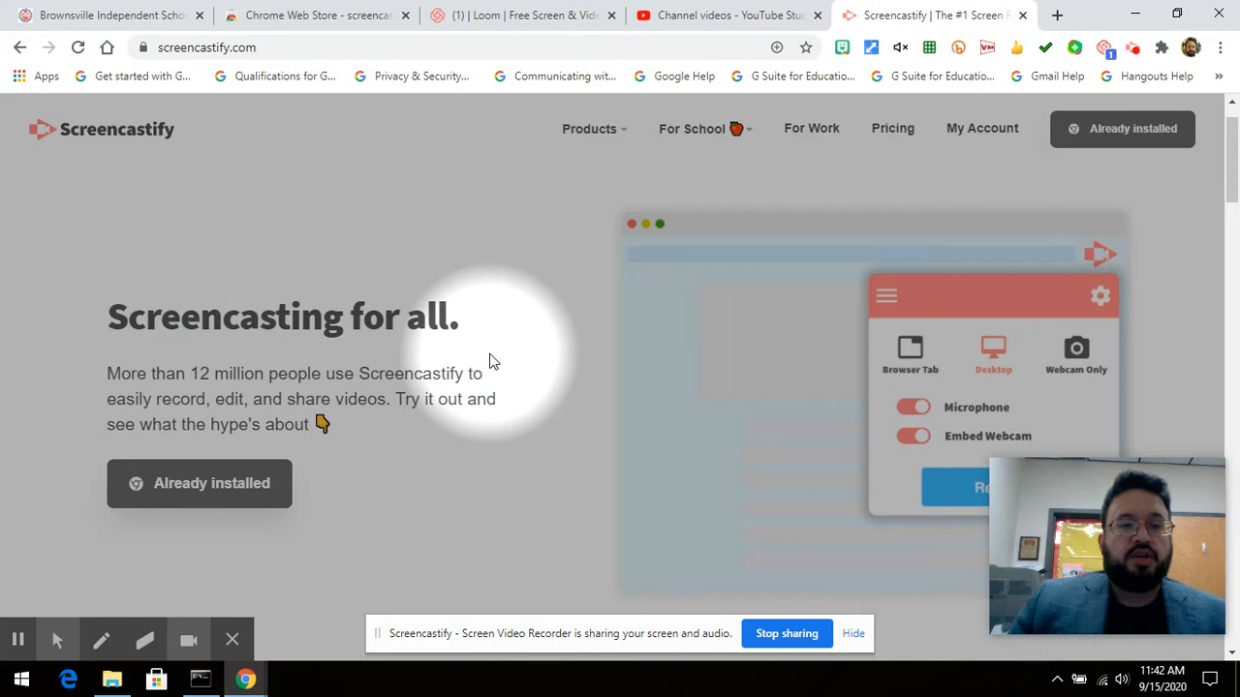
mouse_move(34, 650)
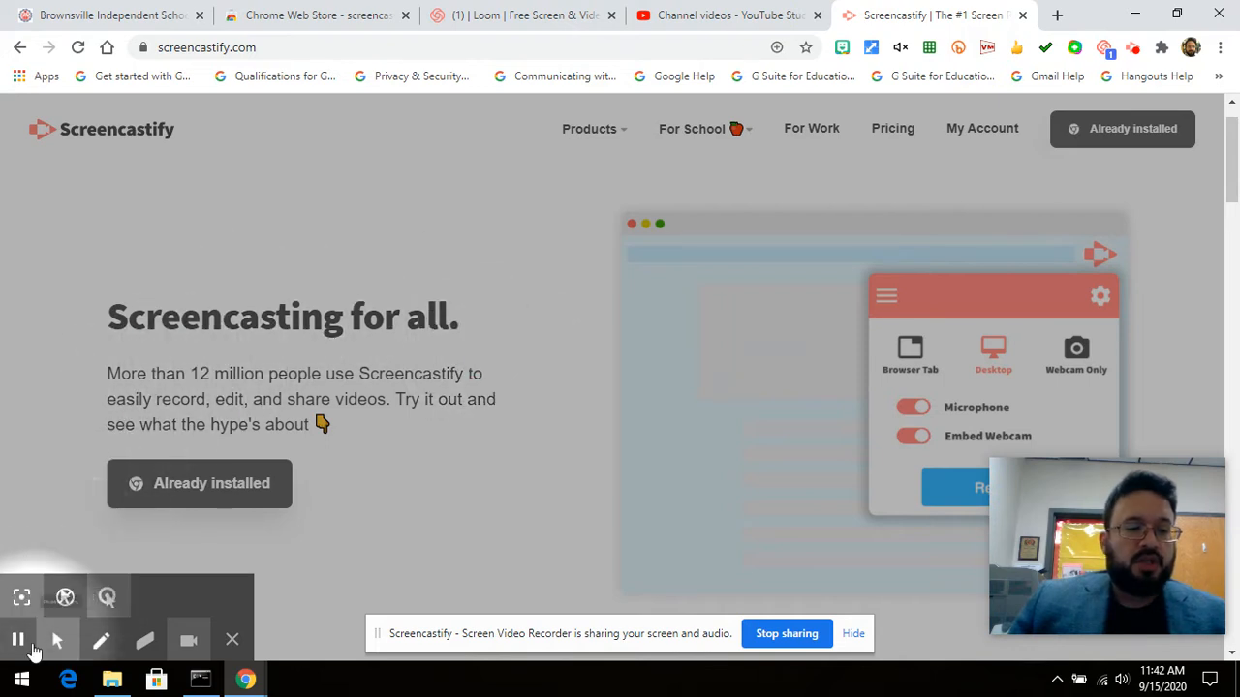
key(alt+f)
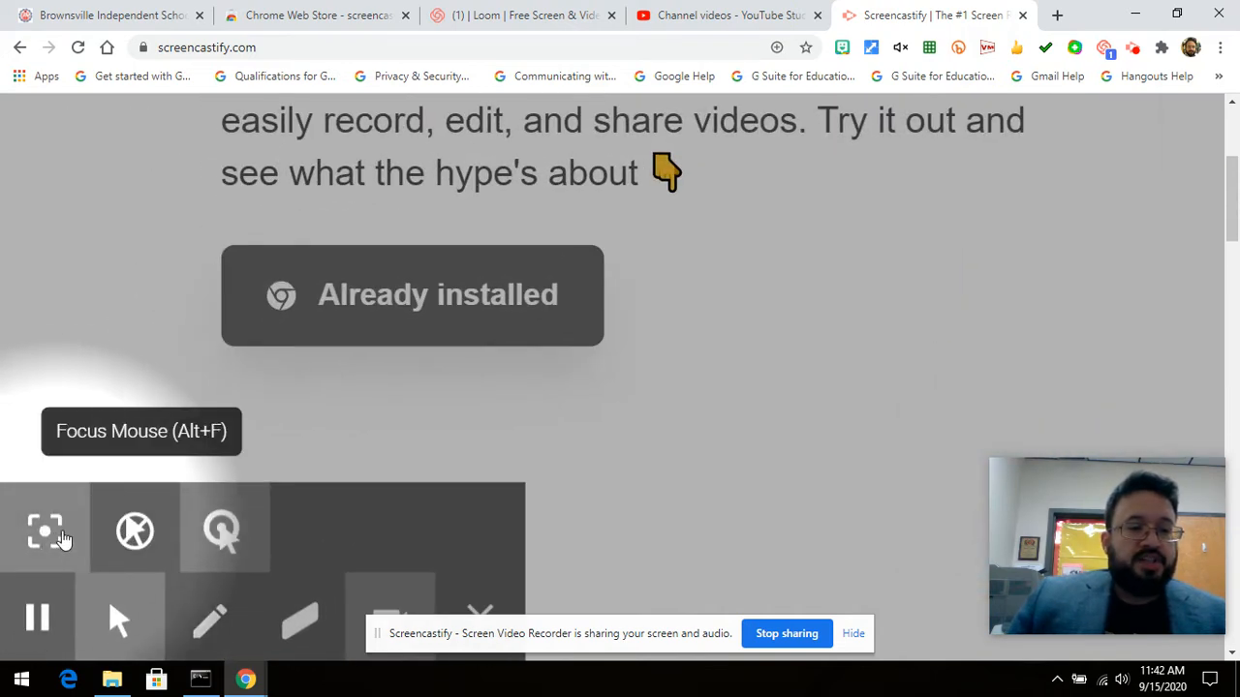
click(58, 536)
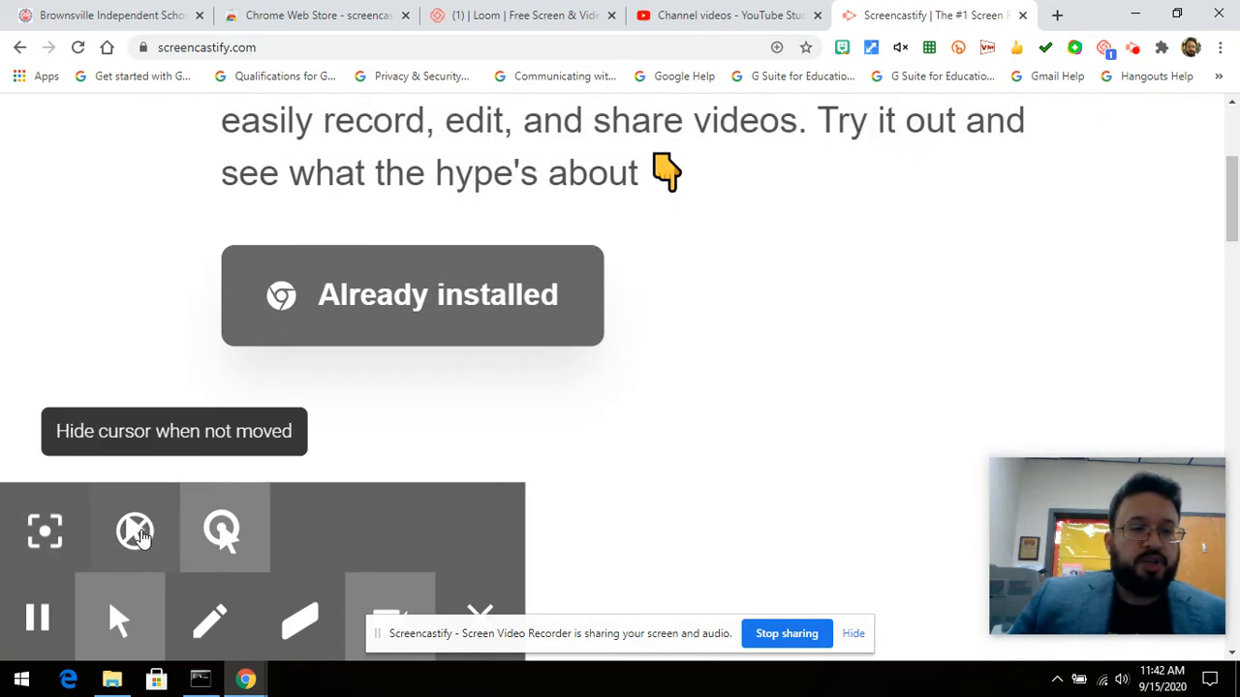
- Turn on "Hide cursor when not moved" and try it while selecting part of the "Screencasting for all." heading
click(135, 533)
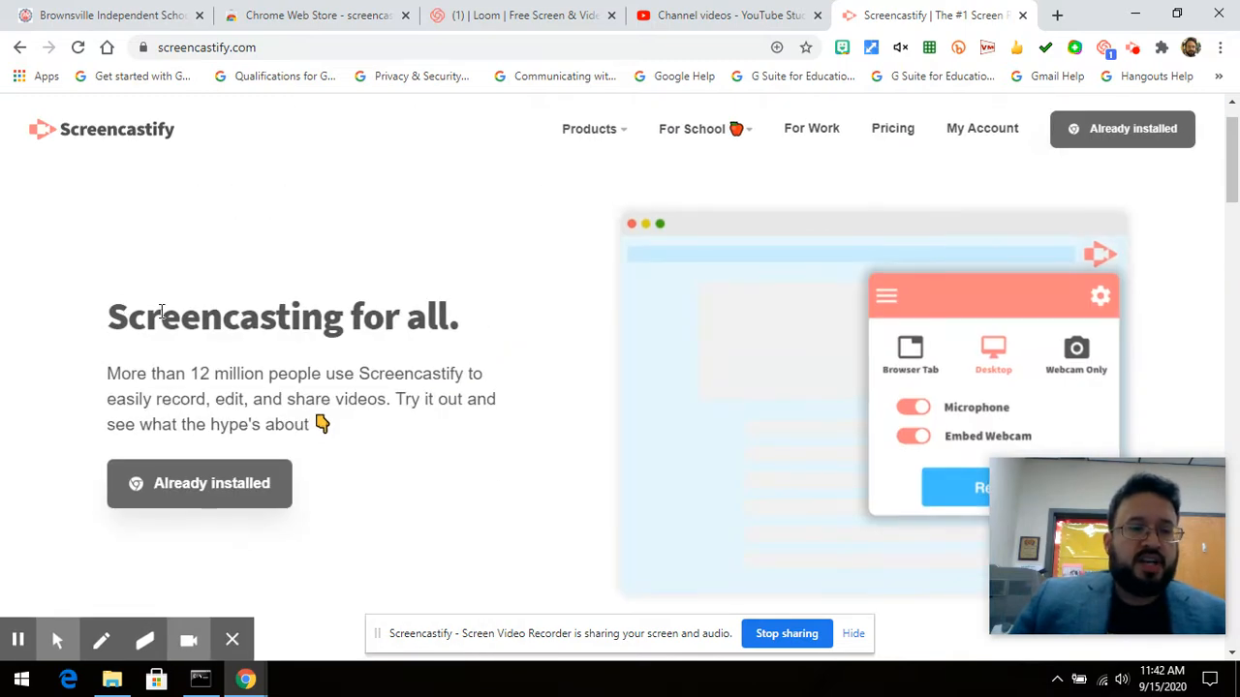
drag(114, 314, 291, 315)
click(405, 280)
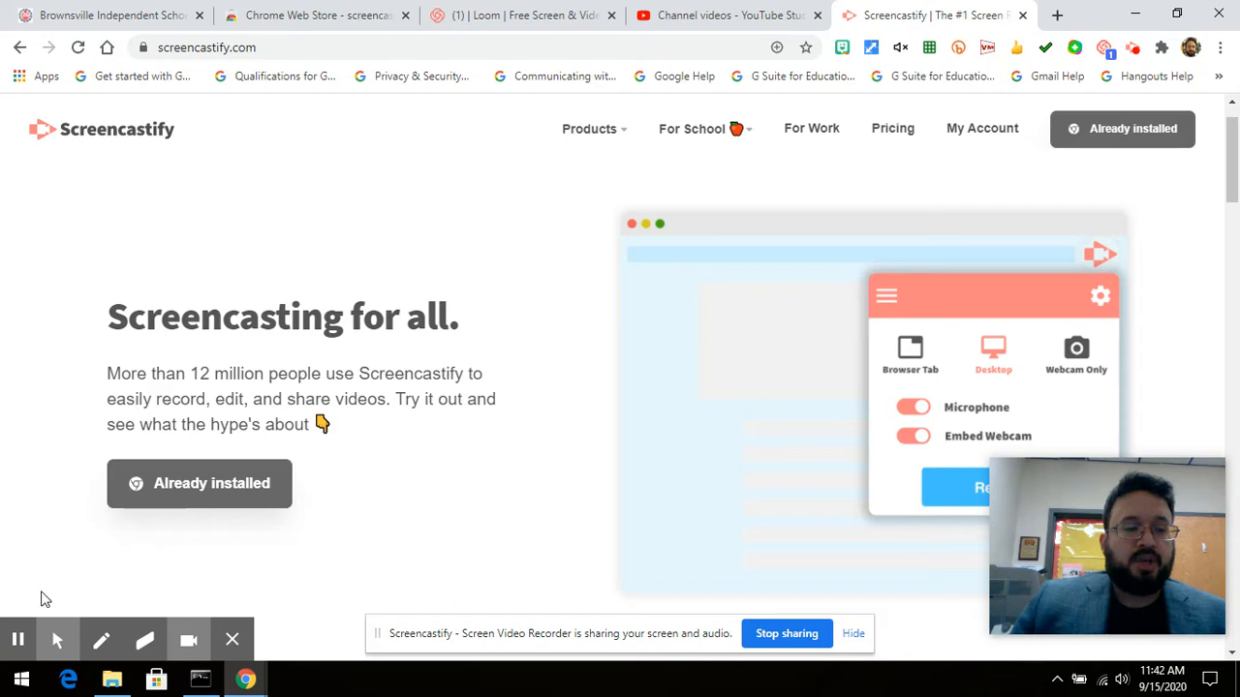
mouse_move(57, 640)
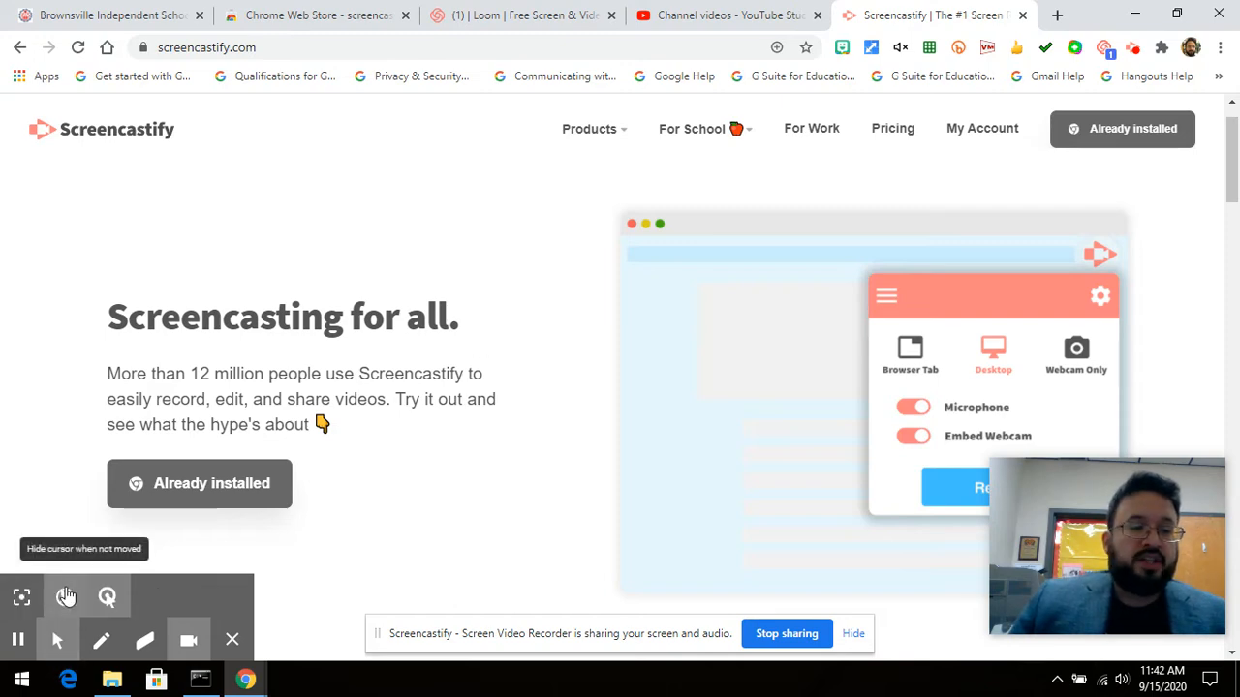
- Turn off "Highlight clicks" and try clicking on an empty area of the page
ctrl+scroll(65, 597, up, 6)
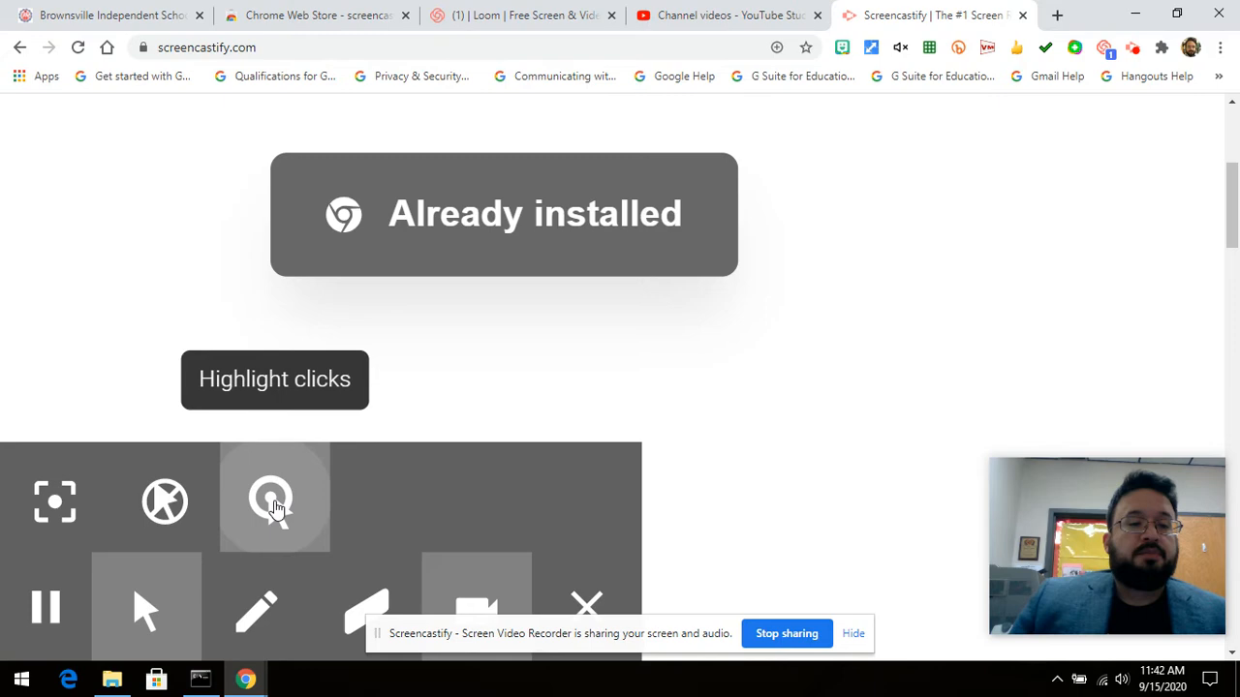
key(ctrl+0)
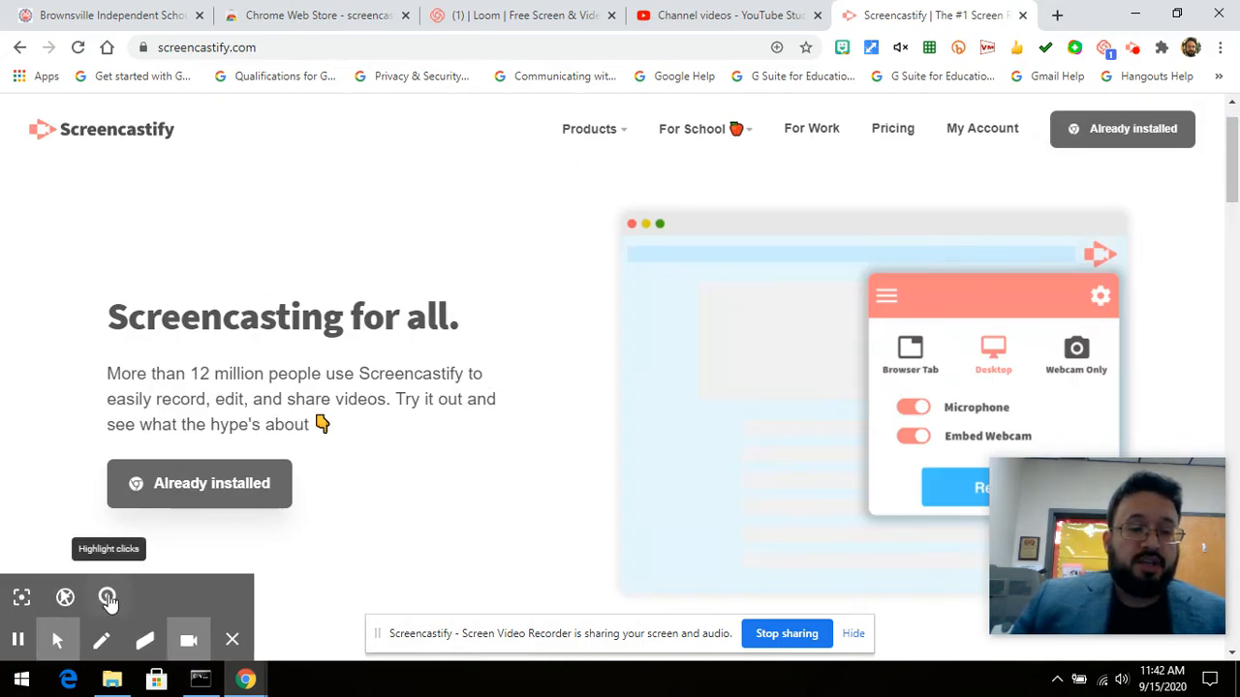
double_click(475, 471)
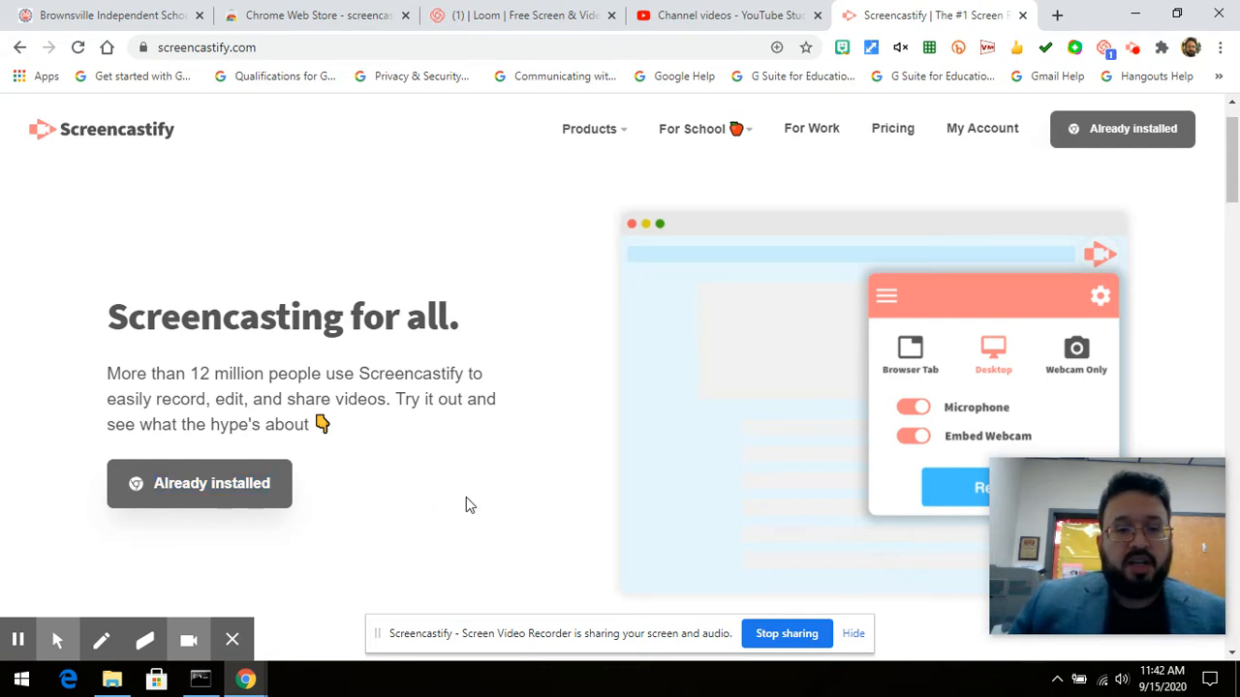
- Turn "Highlight clicks" back on for the mouse pointer and reset the page zoom
click(58, 641)
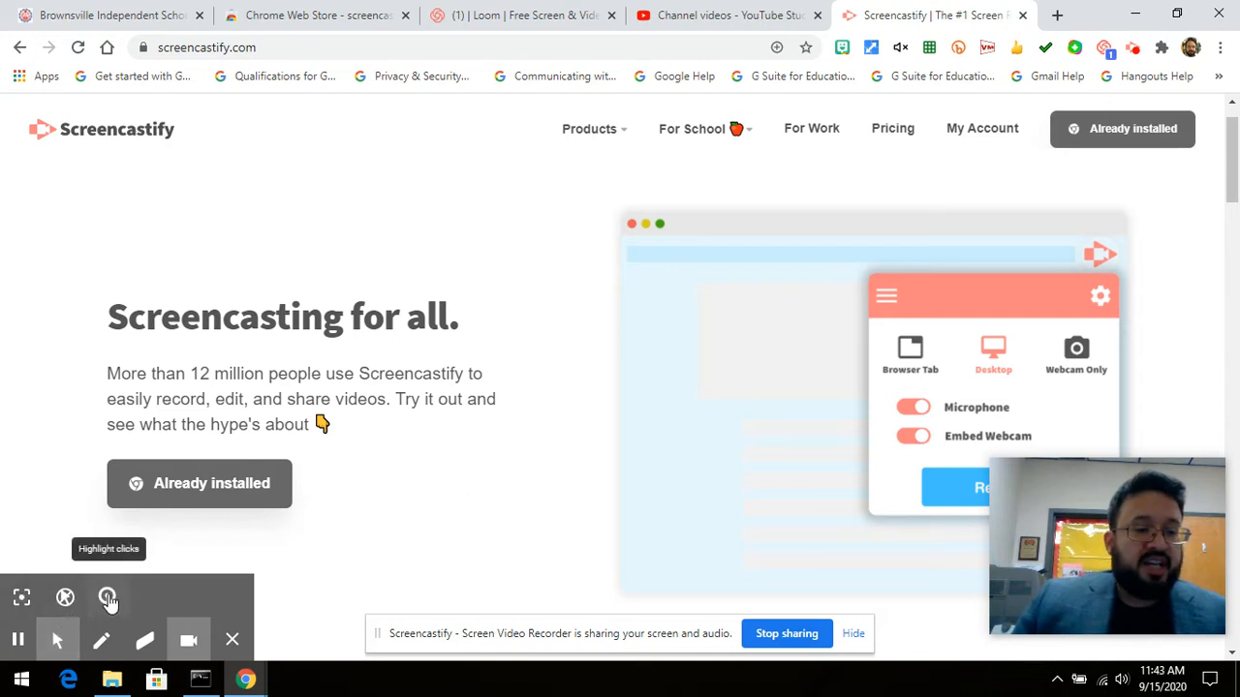
key(ctrl+plus)
key(ctrl+plus)
key(ctrl+plus)
key(ctrl+plus)
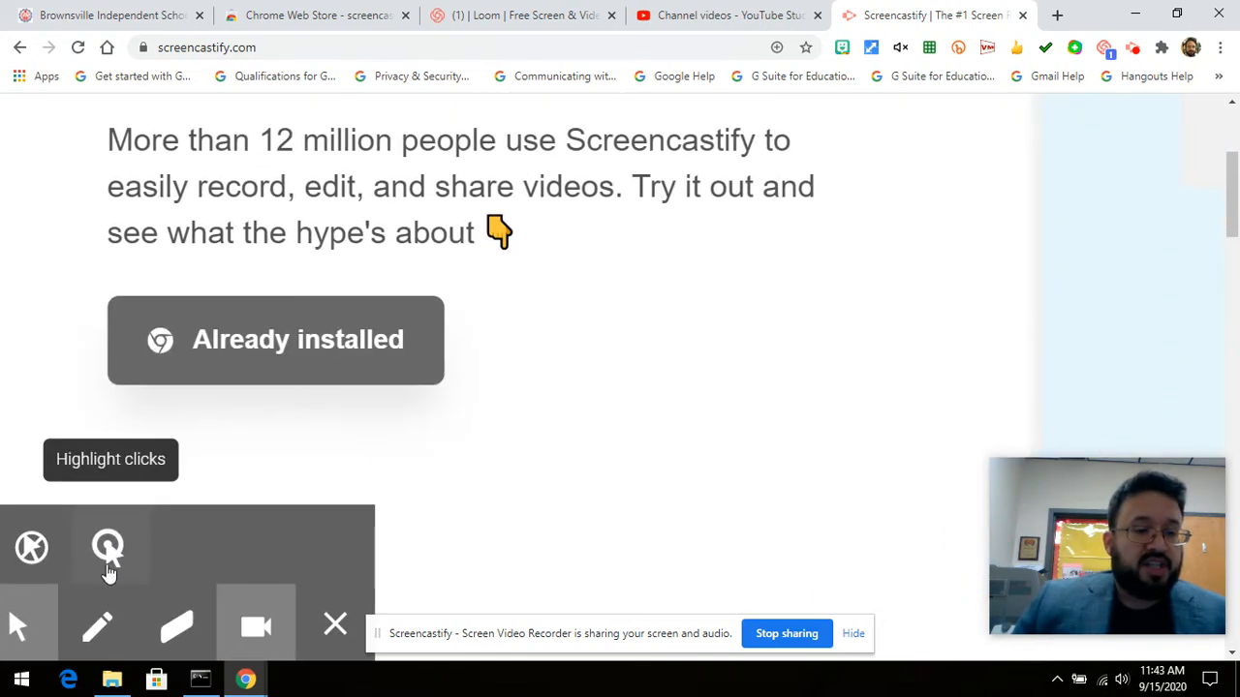
click(107, 547)
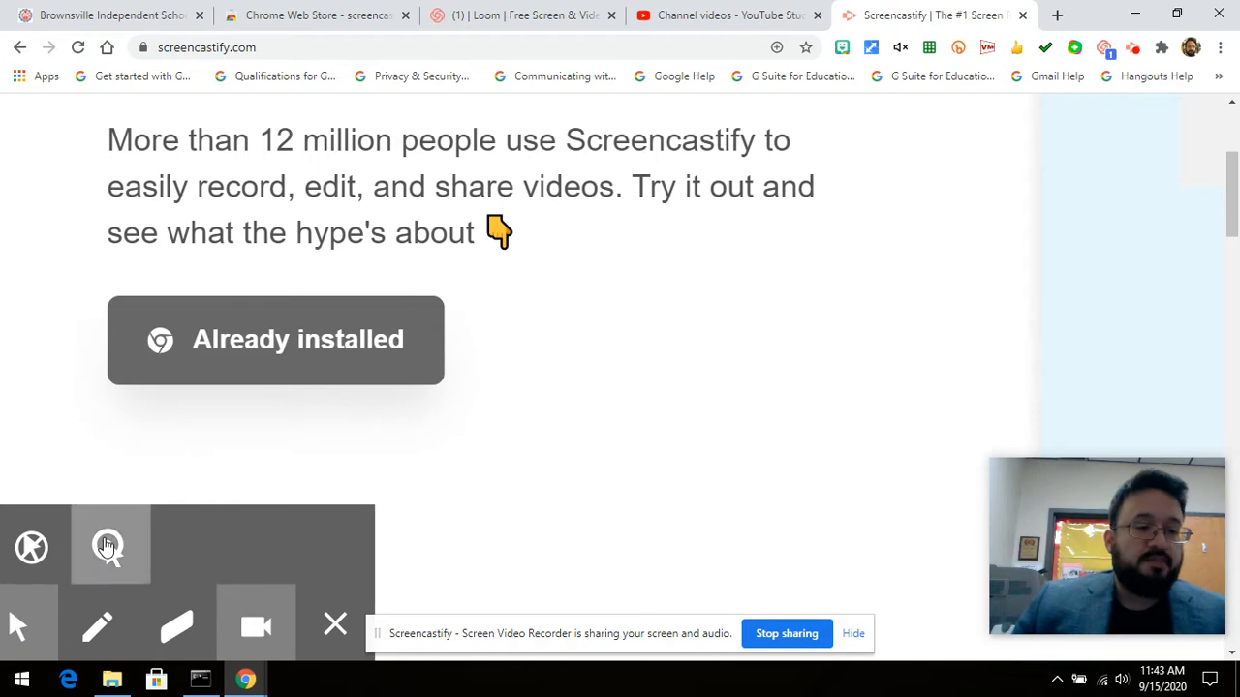
key(ctrl+0)
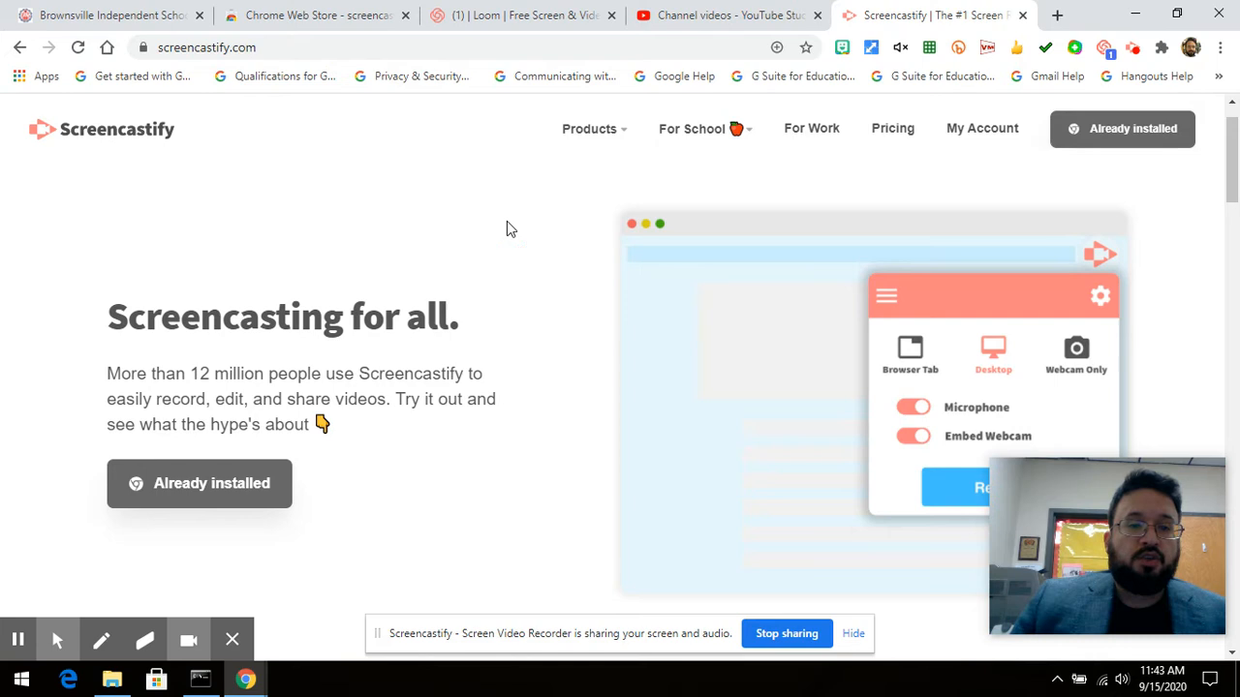
- Demonstrate the click highlight by selecting and deselecting the paragraph below the "Screencasting for all." heading
click(173, 253)
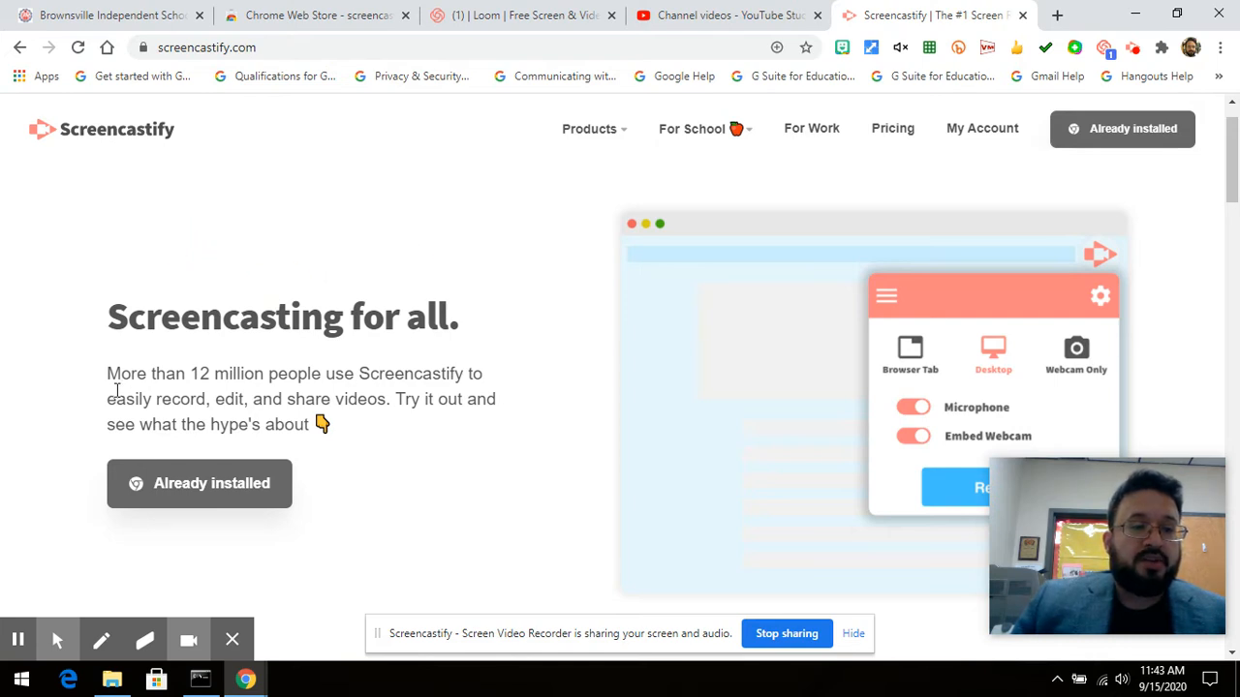
drag(111, 373, 291, 444)
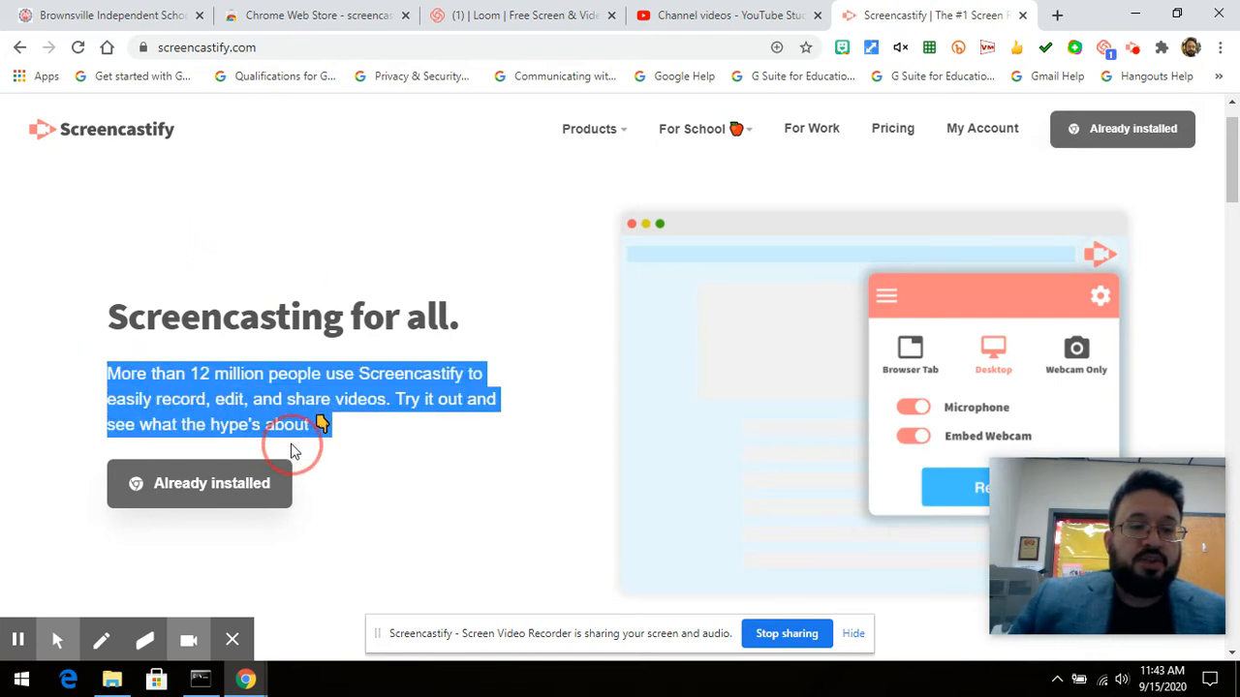
click(382, 490)
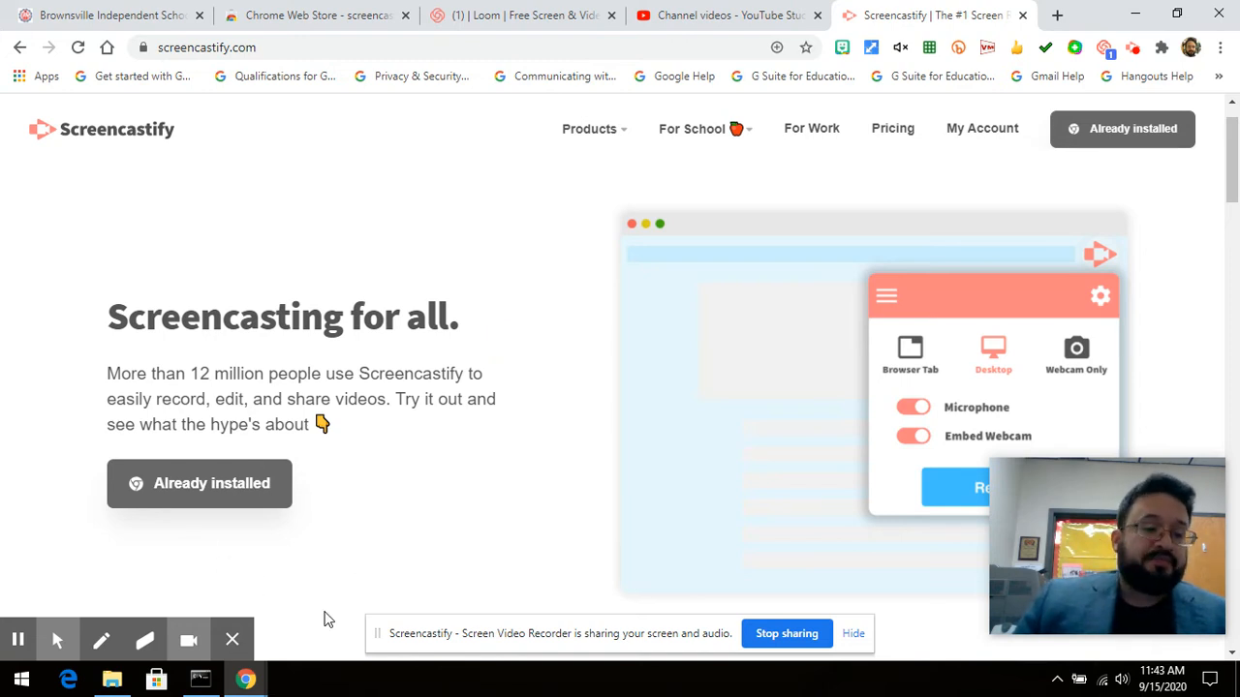
- Activate the Pen tool and set its colour to the red at the far end of the colour range
mouse_move(103, 590)
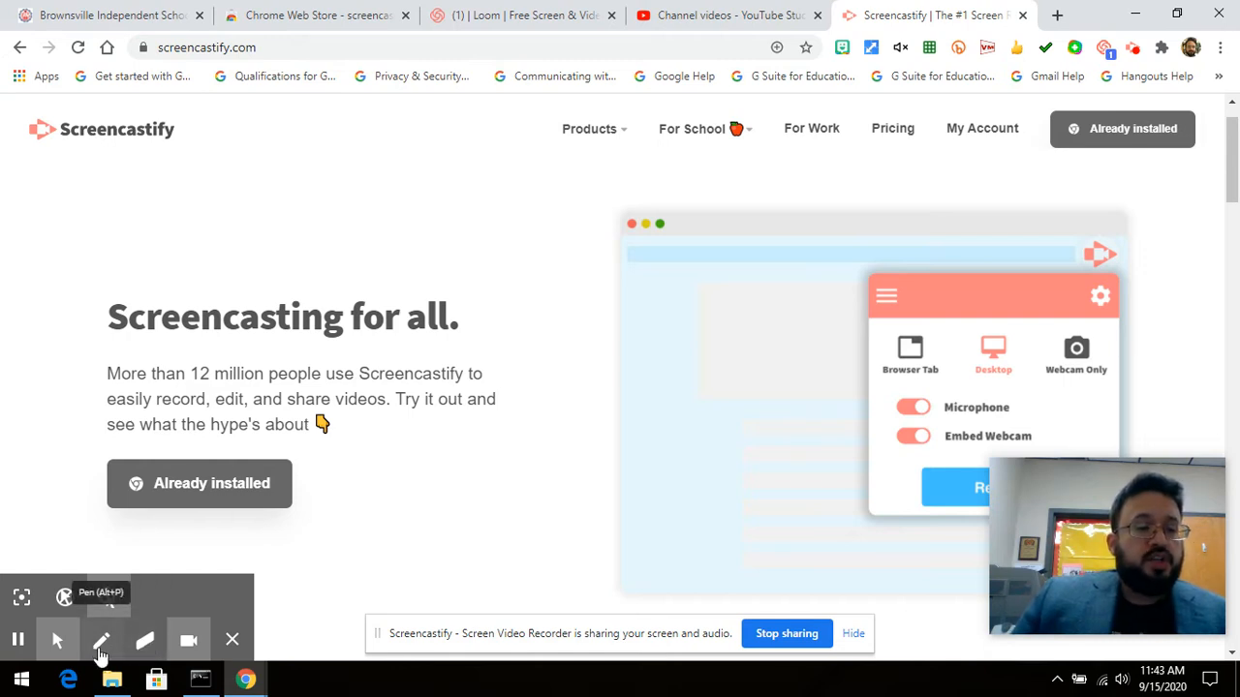
scroll(101, 654, up, 5)
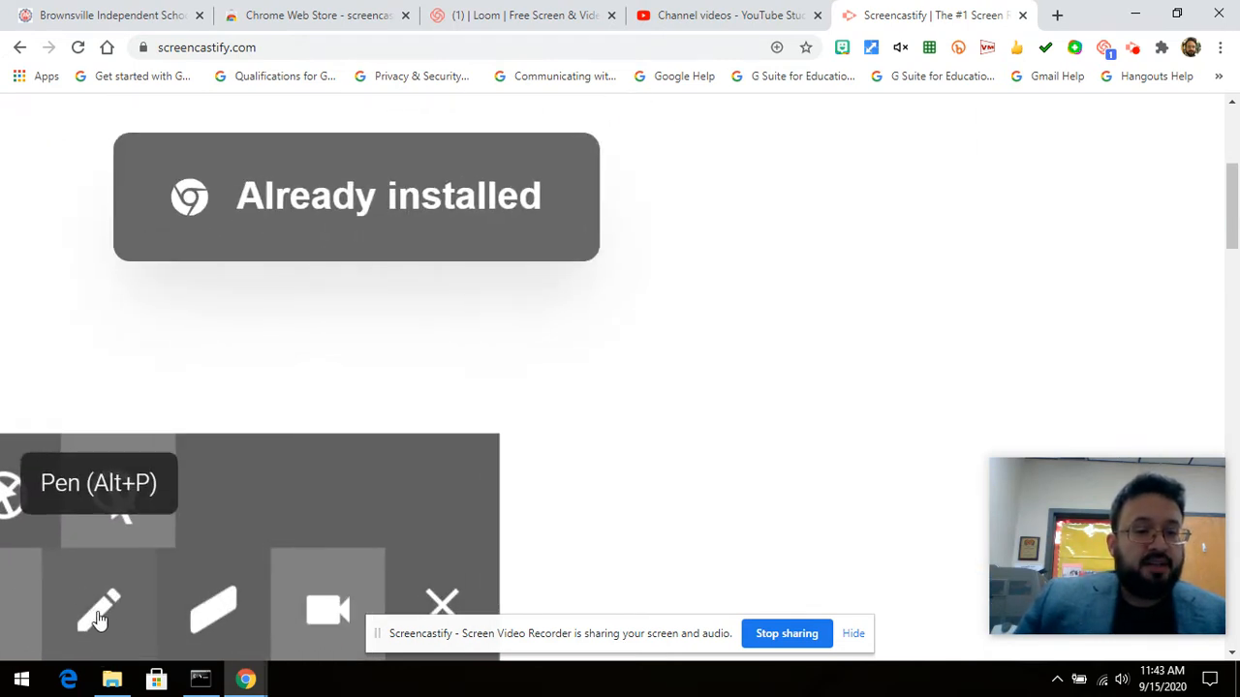
scroll(97, 620, down, 5)
click(105, 629)
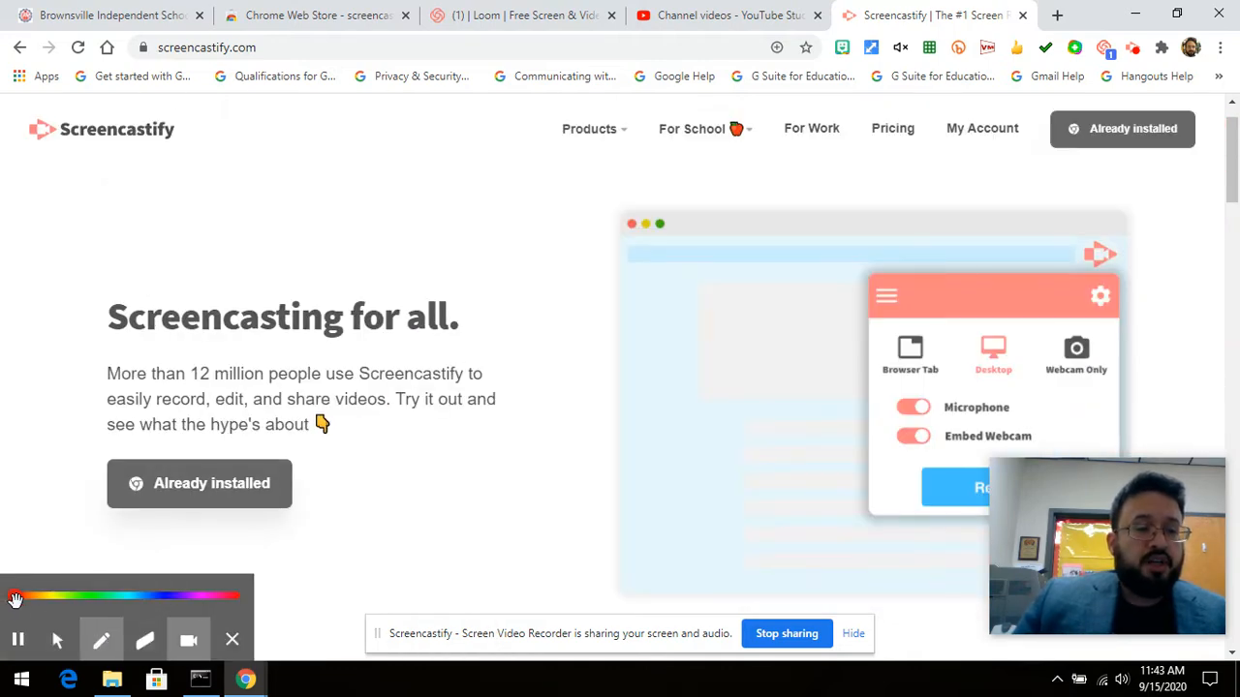
drag(14, 599, 238, 593)
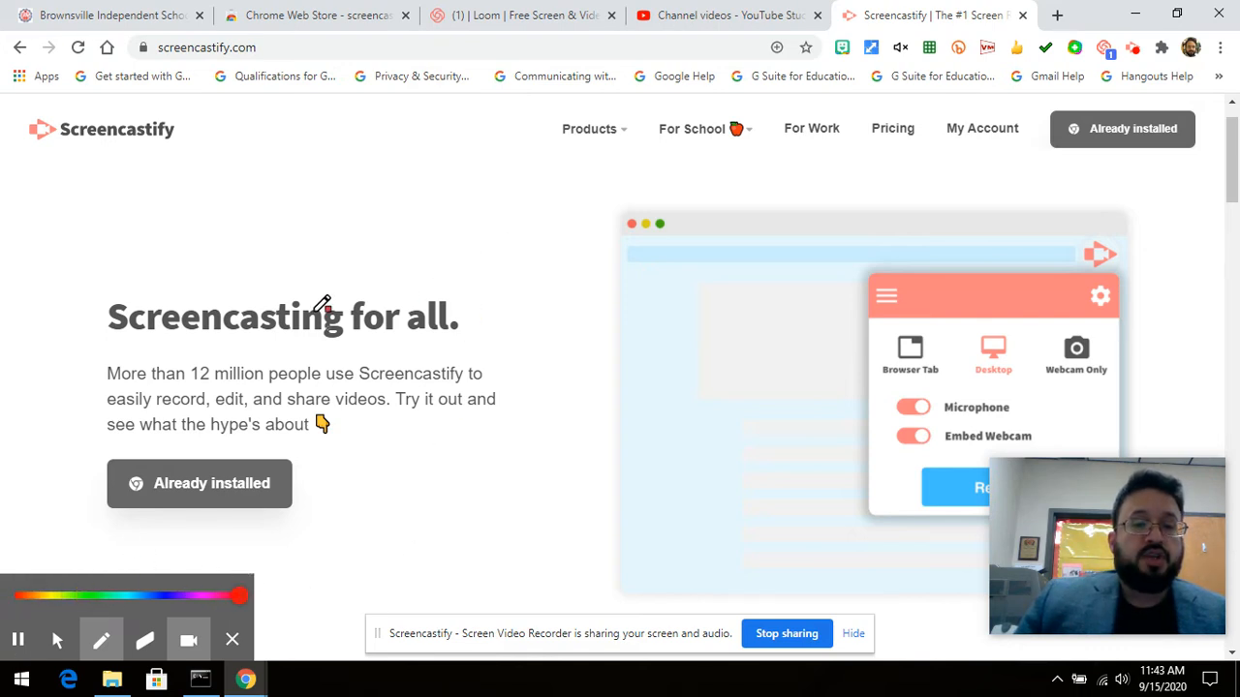
- Handwrite "ABC + 123" in red above the "Screencasting for all." heading
mouse_move(227, 257)
mouse_down()
mouse_move(242, 202)
mouse_move(280, 256)
mouse_move(273, 230)
mouse_move(285, 236)
mouse_move(283, 256)
mouse_up()
mouse_move(283, 197)
mouse_down()
mouse_move(289, 230)
mouse_move(325, 233)
mouse_move(310, 249)
mouse_up()
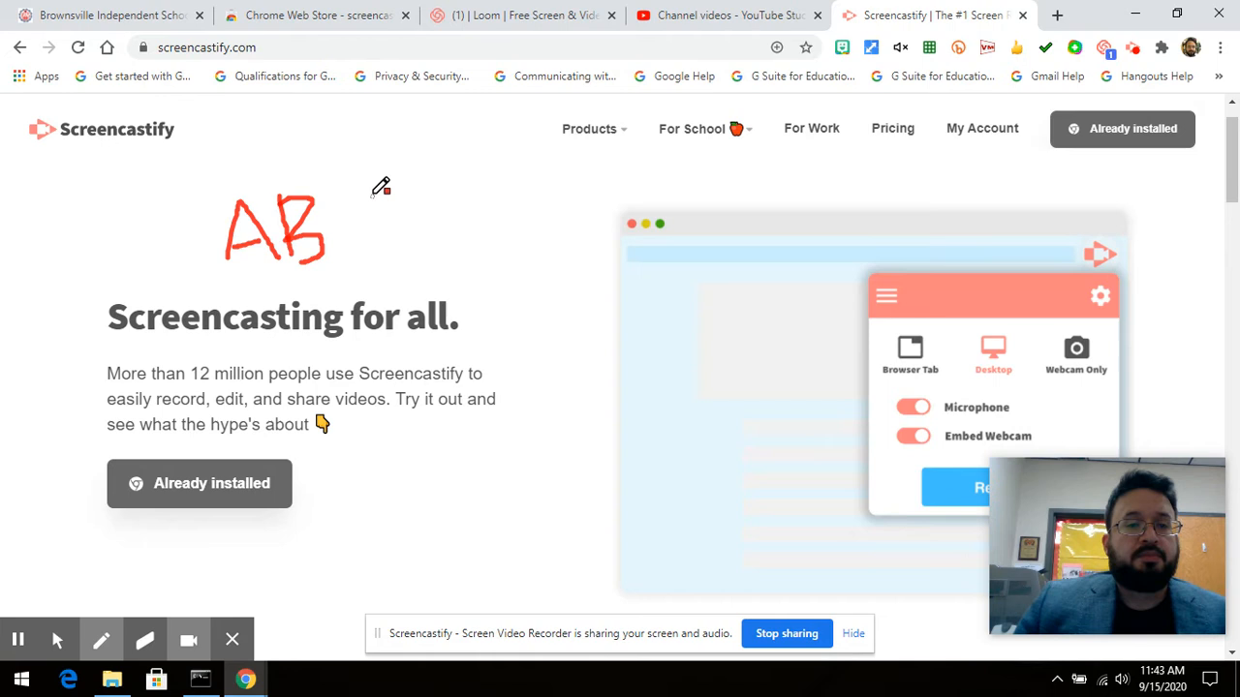
mouse_move(374, 191)
mouse_down()
mouse_move(353, 194)
mouse_move(339, 220)
mouse_move(388, 255)
mouse_up()
mouse_move(441, 200)
mouse_down()
mouse_move(445, 234)
mouse_move(431, 219)
mouse_move(471, 219)
mouse_move(508, 233)
mouse_move(511, 247)
mouse_up()
mouse_move(531, 183)
mouse_down()
mouse_move(560, 150)
mouse_move(588, 153)
mouse_move(560, 229)
mouse_move(630, 220)
mouse_up()
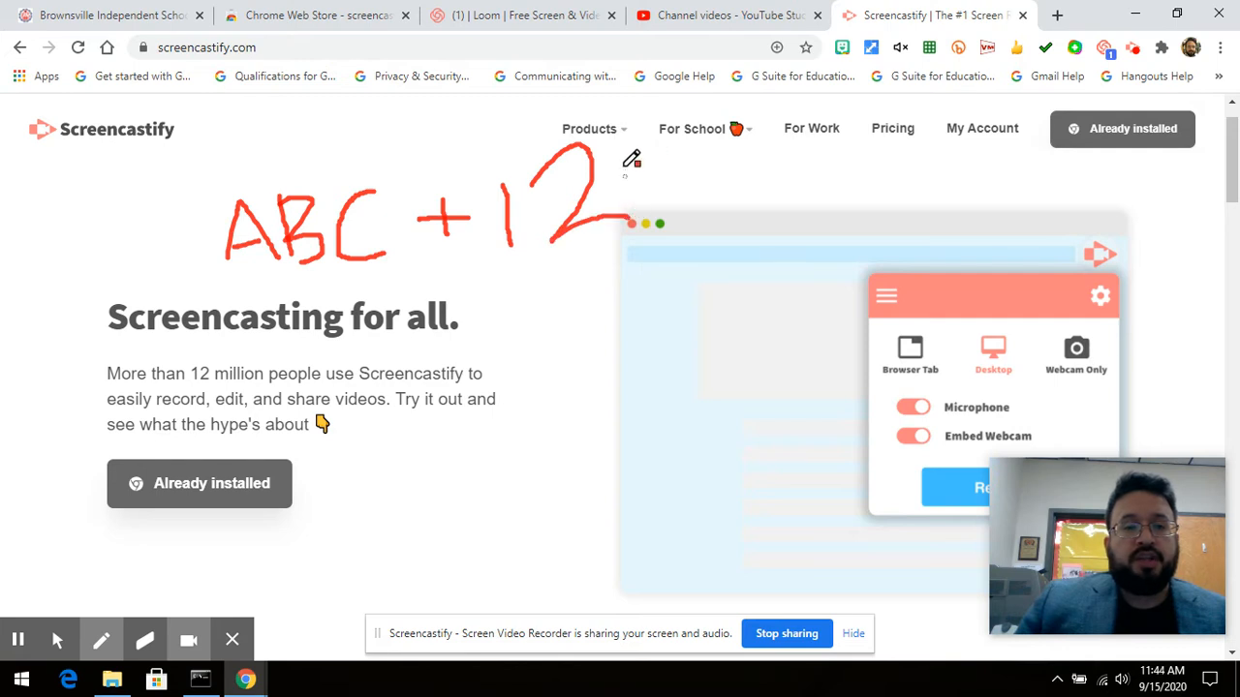
mouse_move(621, 155)
mouse_down()
mouse_move(661, 135)
mouse_move(653, 180)
mouse_move(704, 193)
mouse_move(697, 224)
mouse_move(644, 231)
mouse_up()
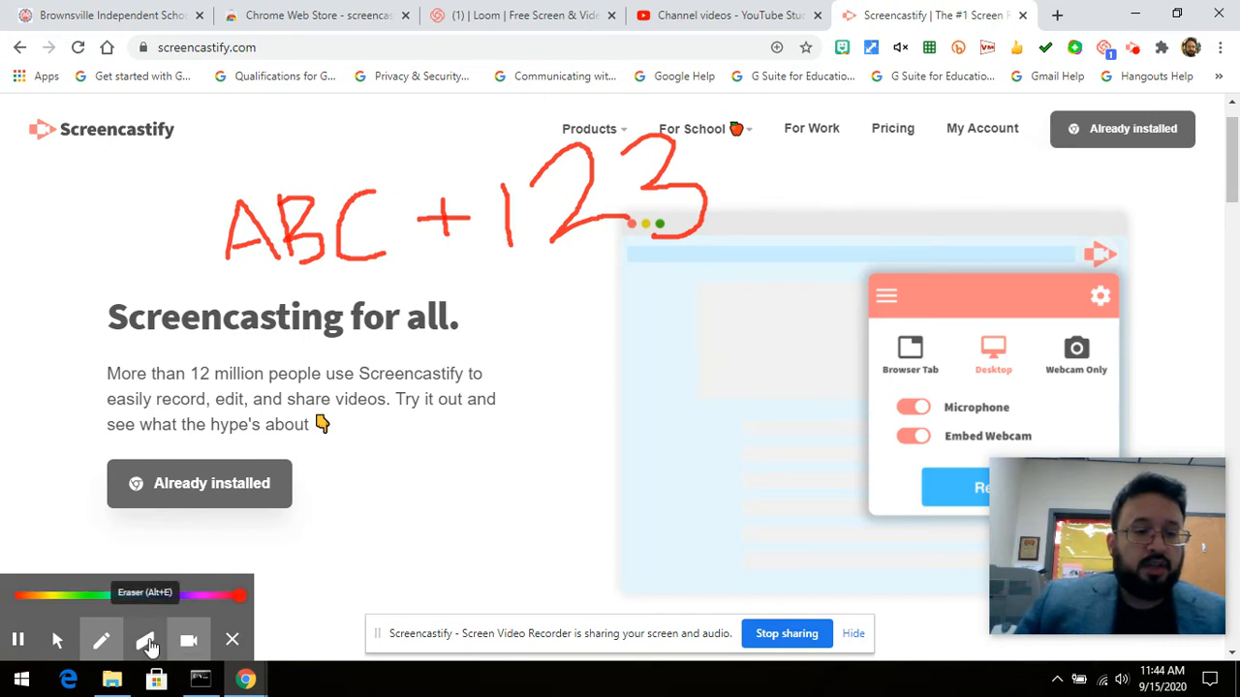
- Erase the letter A from the handwritten "ABC + 123" with the Eraser
click(147, 643)
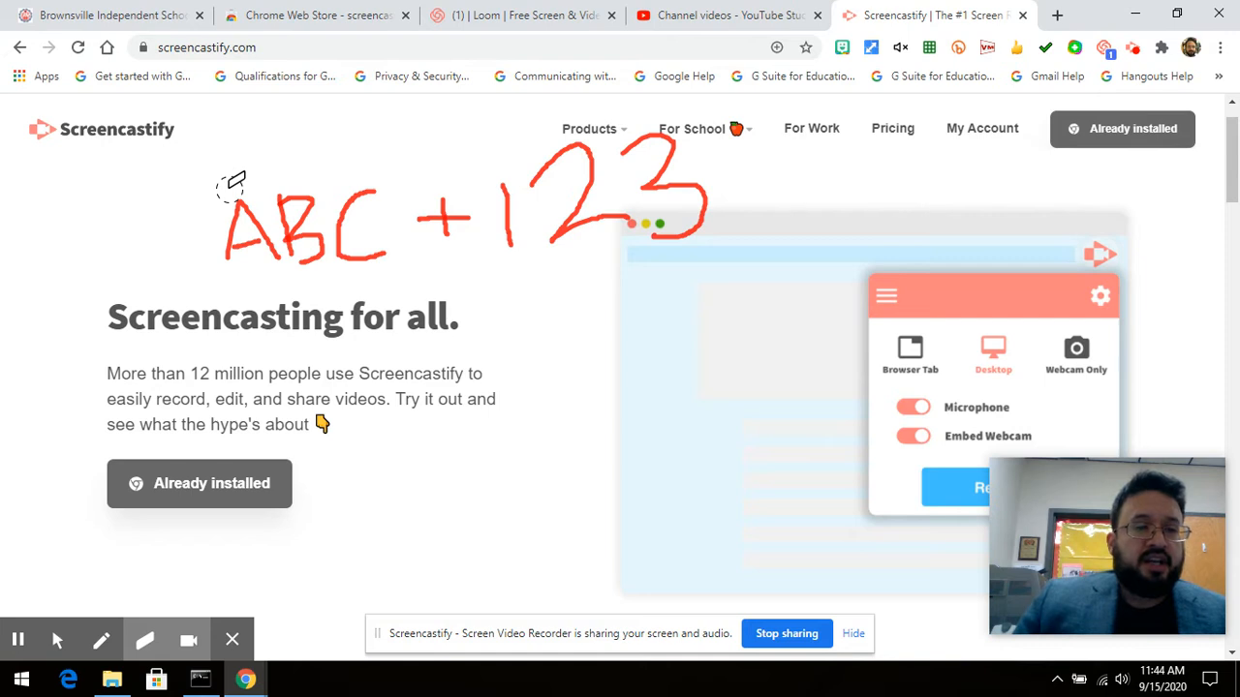
mouse_move(231, 184)
mouse_down()
mouse_move(222, 241)
mouse_move(233, 277)
mouse_move(260, 259)
mouse_move(269, 275)
mouse_move(263, 232)
mouse_up()
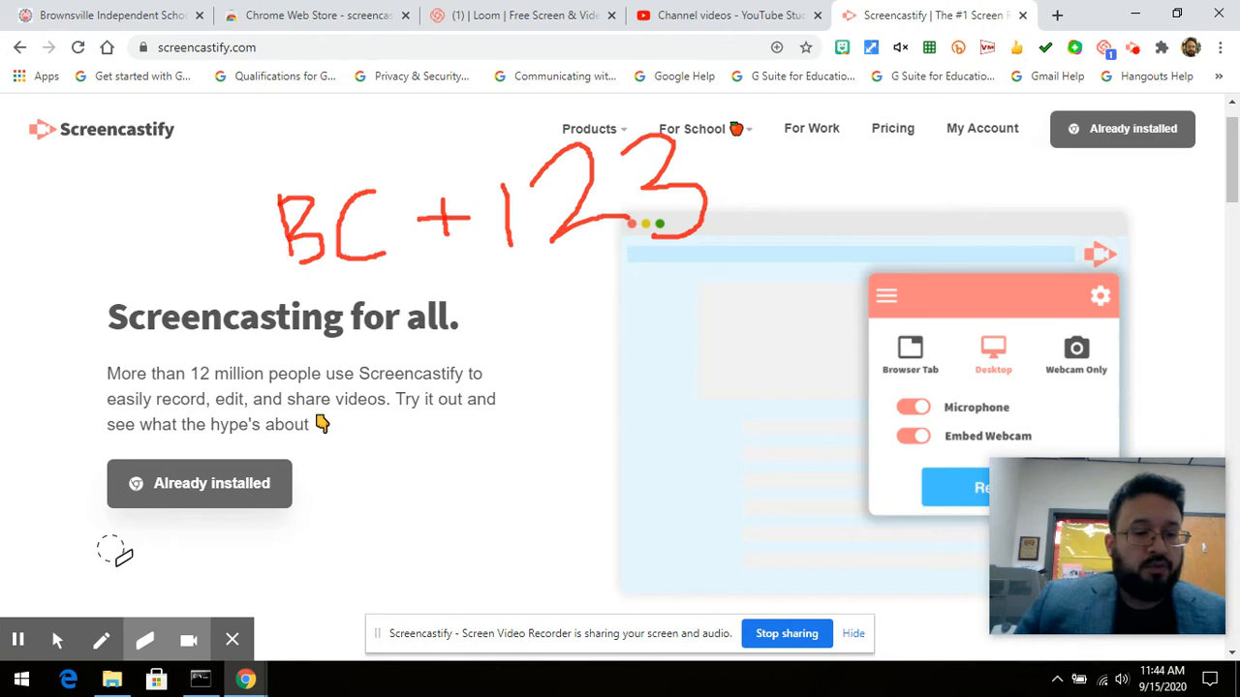
mouse_move(144, 655)
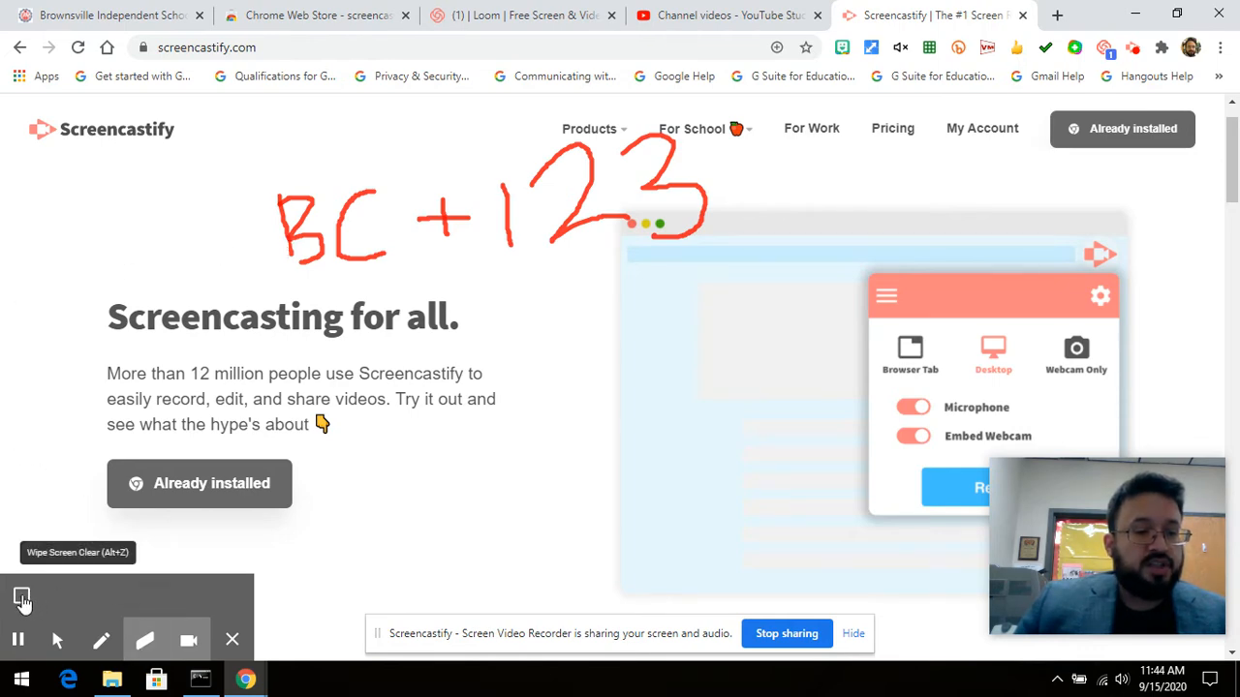
- Wipe the remaining red handwriting off the whole screen in a single operation
key(ctrl+plus)
key(ctrl+plus)
key(ctrl+plus)
key(ctrl+plus)
key(ctrl+plus)
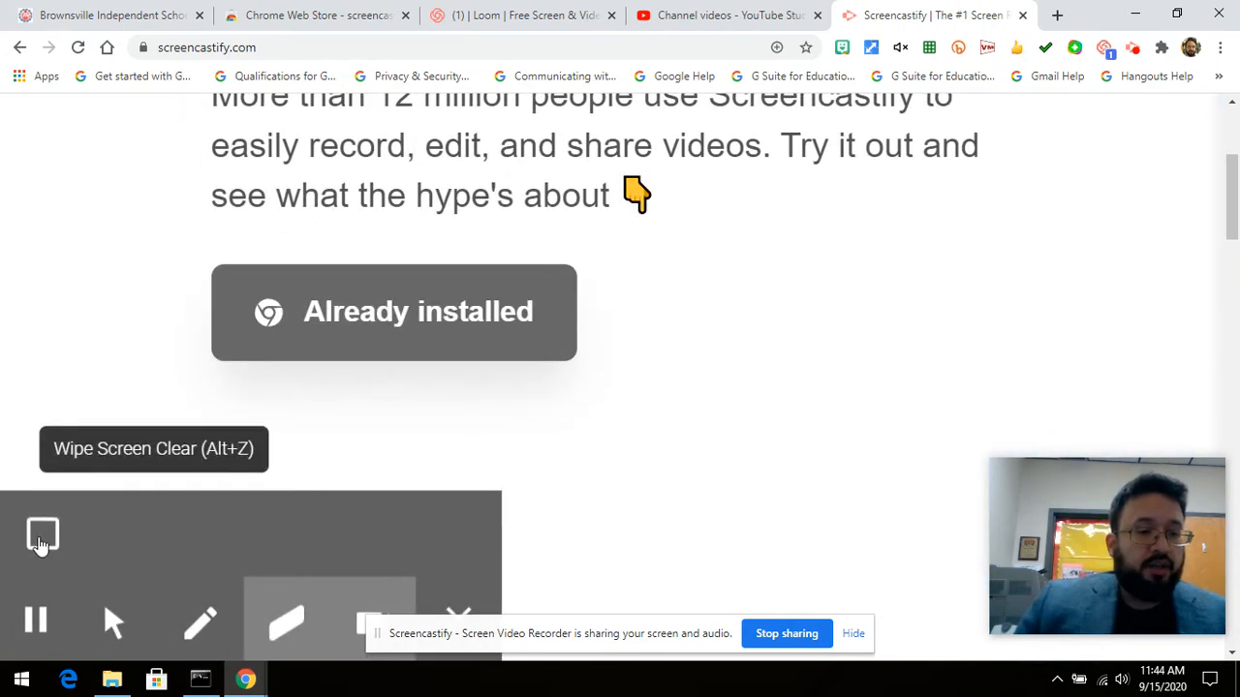
key(ctrl+0)
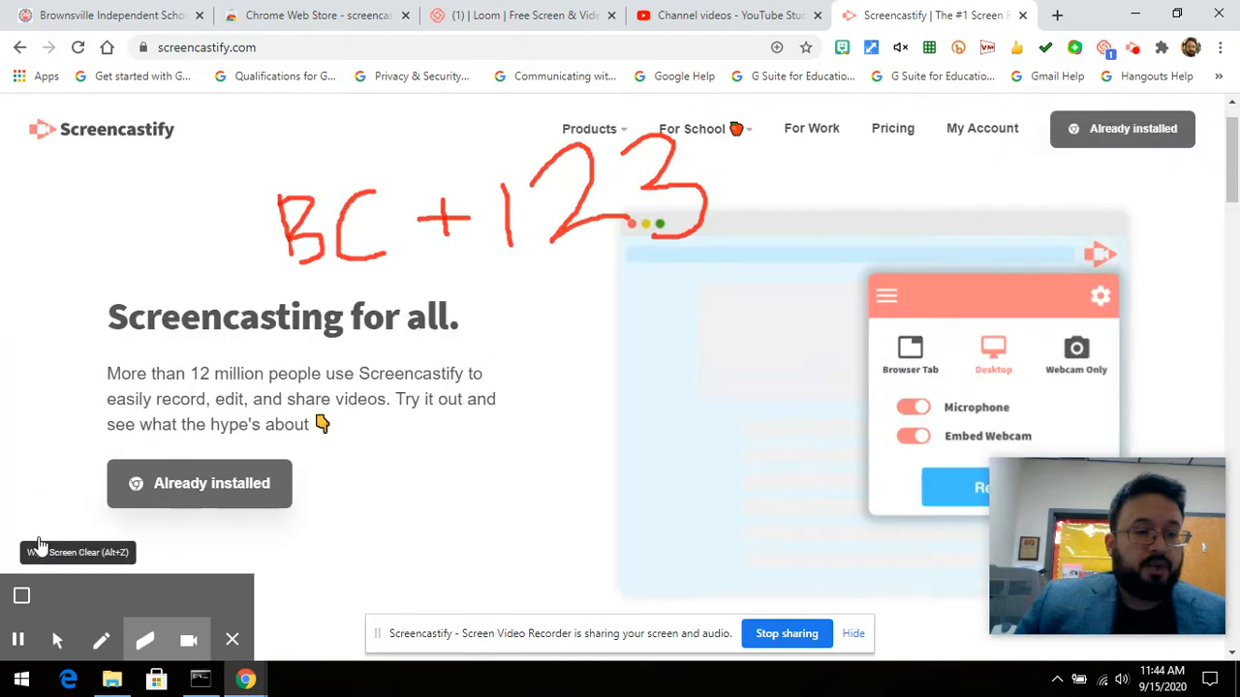
click(21, 598)
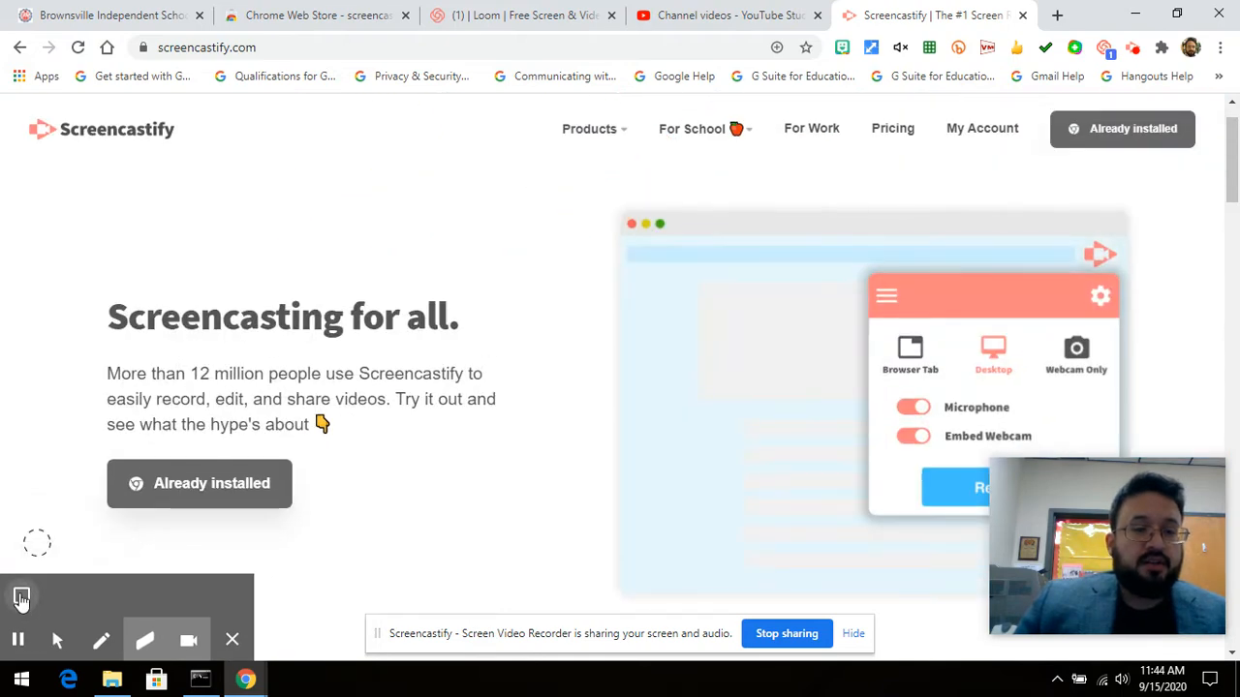
- Handwrite "Hello" in red with the Pen tool, between the "Screencasting for all." heading and the recorder illustration
click(101, 643)
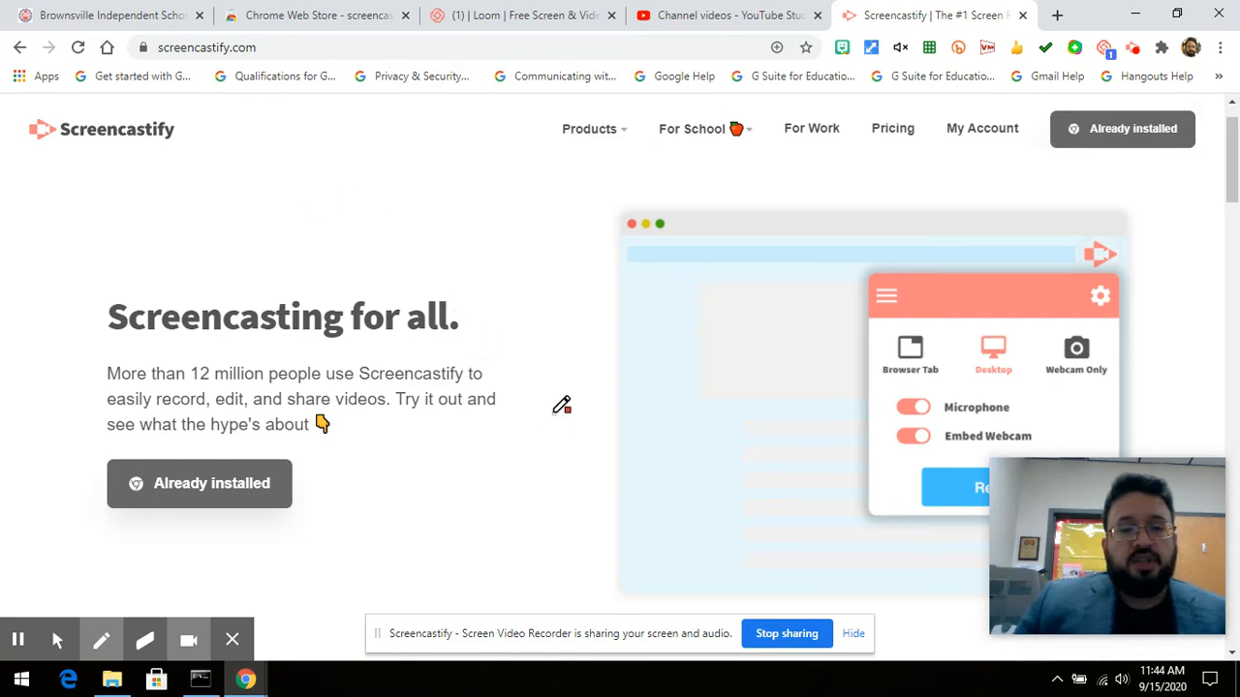
drag(569, 310, 570, 355)
mouse_move(593, 308)
mouse_down()
mouse_move(591, 345)
mouse_move(593, 329)
mouse_move(604, 343)
mouse_move(611, 327)
mouse_move(599, 322)
mouse_move(598, 346)
mouse_move(626, 339)
mouse_move(624, 320)
mouse_move(628, 339)
mouse_move(633, 323)
mouse_move(642, 353)
mouse_move(683, 346)
mouse_move(699, 320)
mouse_up()
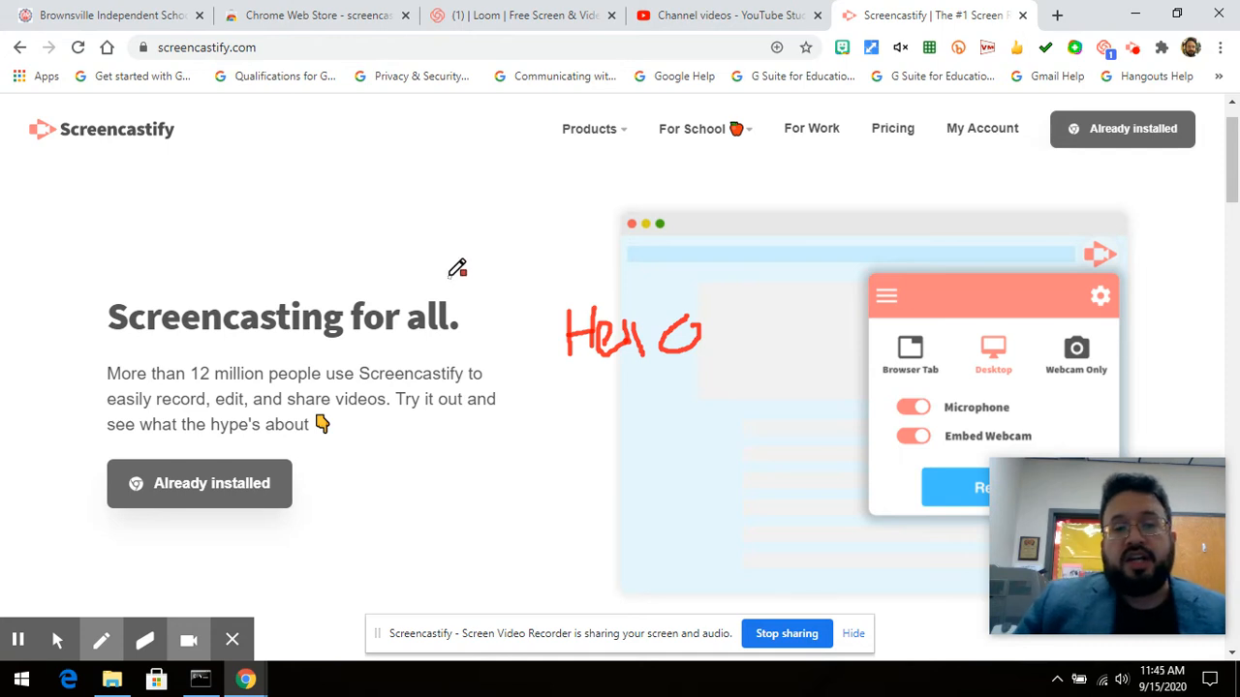
- Circle the "Screencasting for all." heading in red and underline "Try it out" twice in the paragraph below it
mouse_move(455, 265)
mouse_down()
mouse_move(217, 258)
mouse_move(134, 282)
mouse_move(105, 318)
mouse_move(131, 346)
mouse_move(481, 335)
mouse_move(490, 310)
mouse_move(433, 256)
mouse_up()
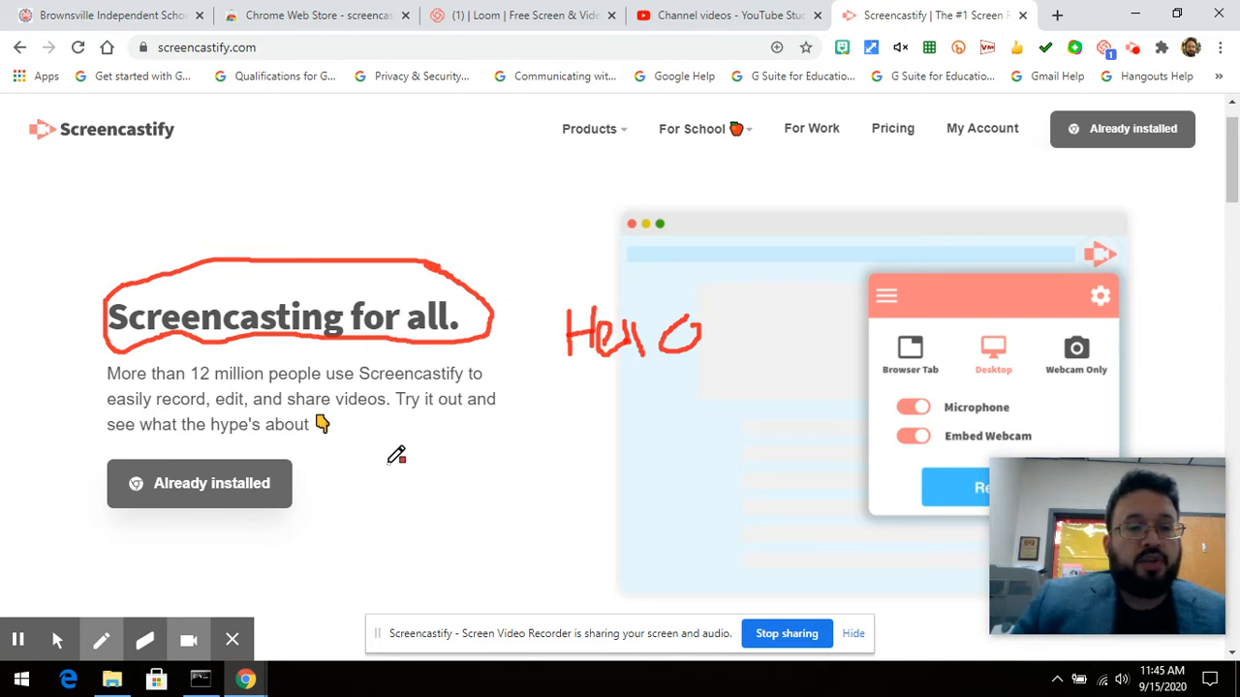
drag(393, 414, 466, 410)
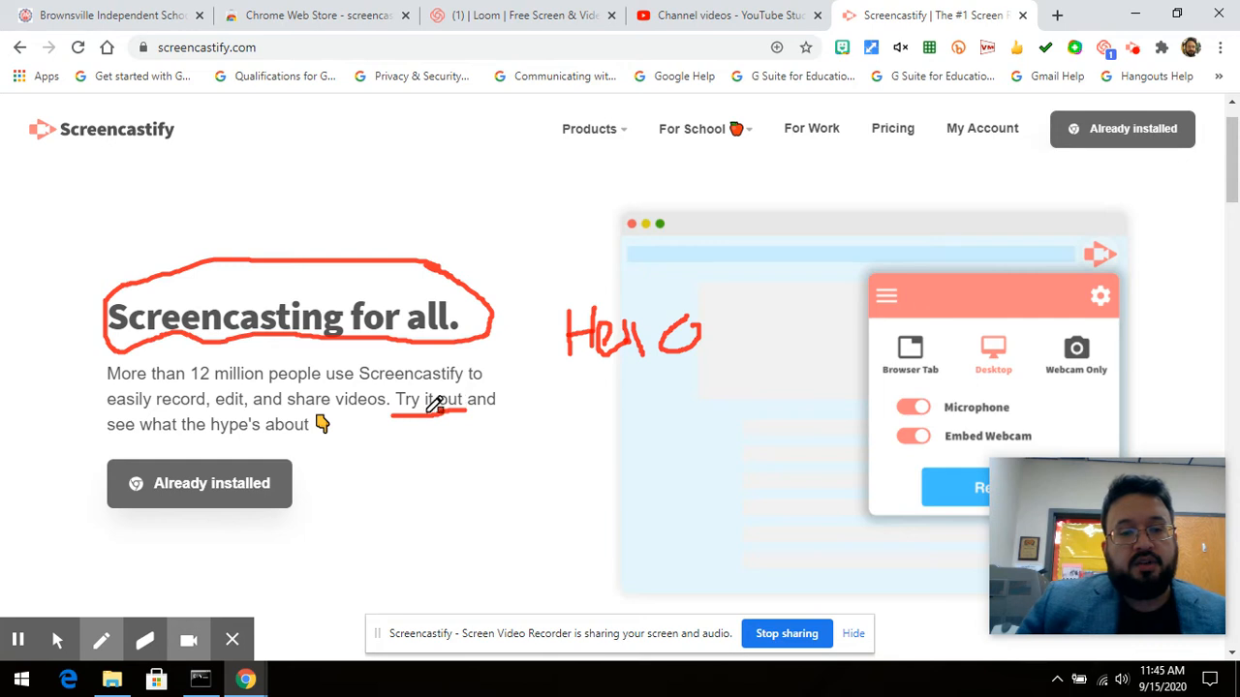
drag(398, 435, 470, 432)
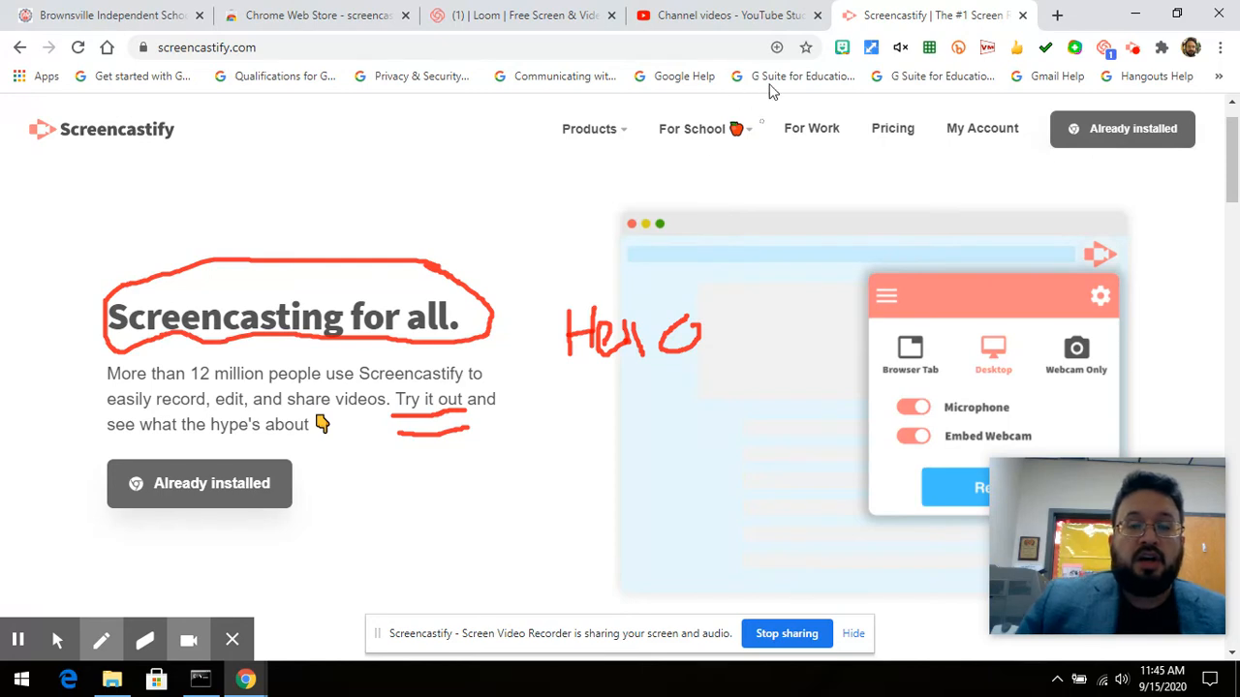
- Circle "For School" in the site's navigation in red and draw an arrow pointing up to it
mouse_move(742, 110)
mouse_down()
mouse_move(643, 122)
mouse_move(658, 143)
mouse_move(757, 149)
mouse_move(784, 137)
mouse_move(742, 104)
mouse_up()
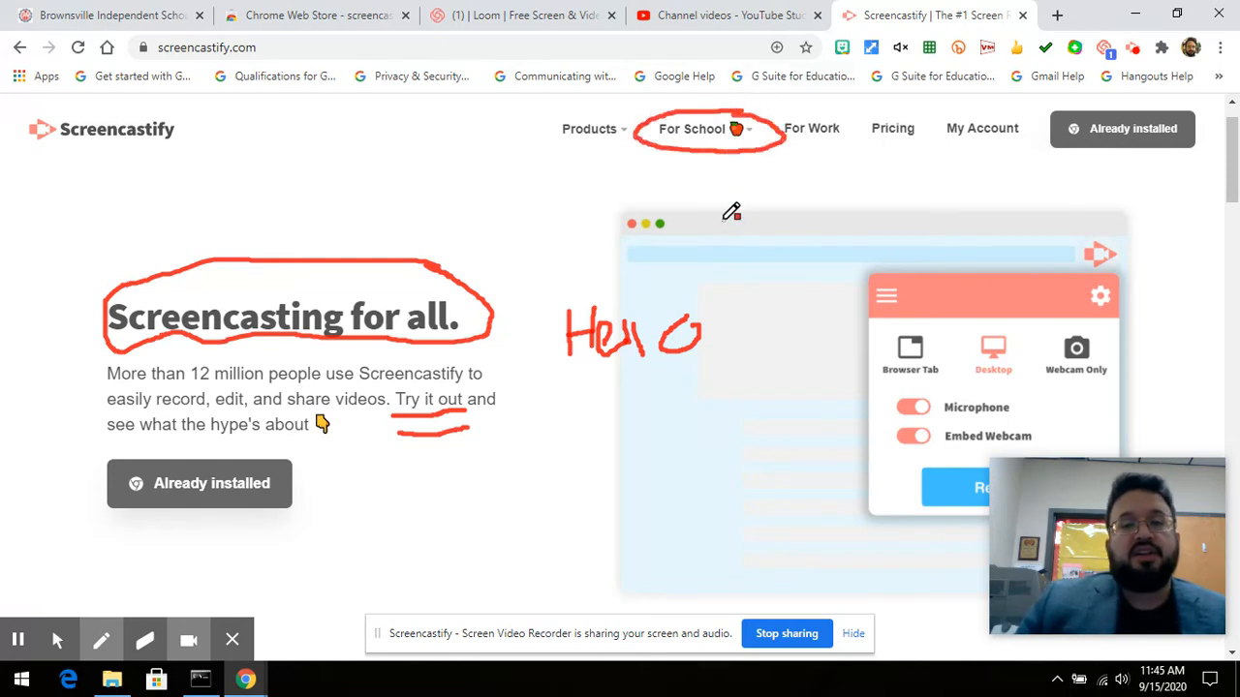
mouse_move(596, 208)
mouse_down()
mouse_move(632, 171)
mouse_move(615, 173)
mouse_move(644, 195)
mouse_up()
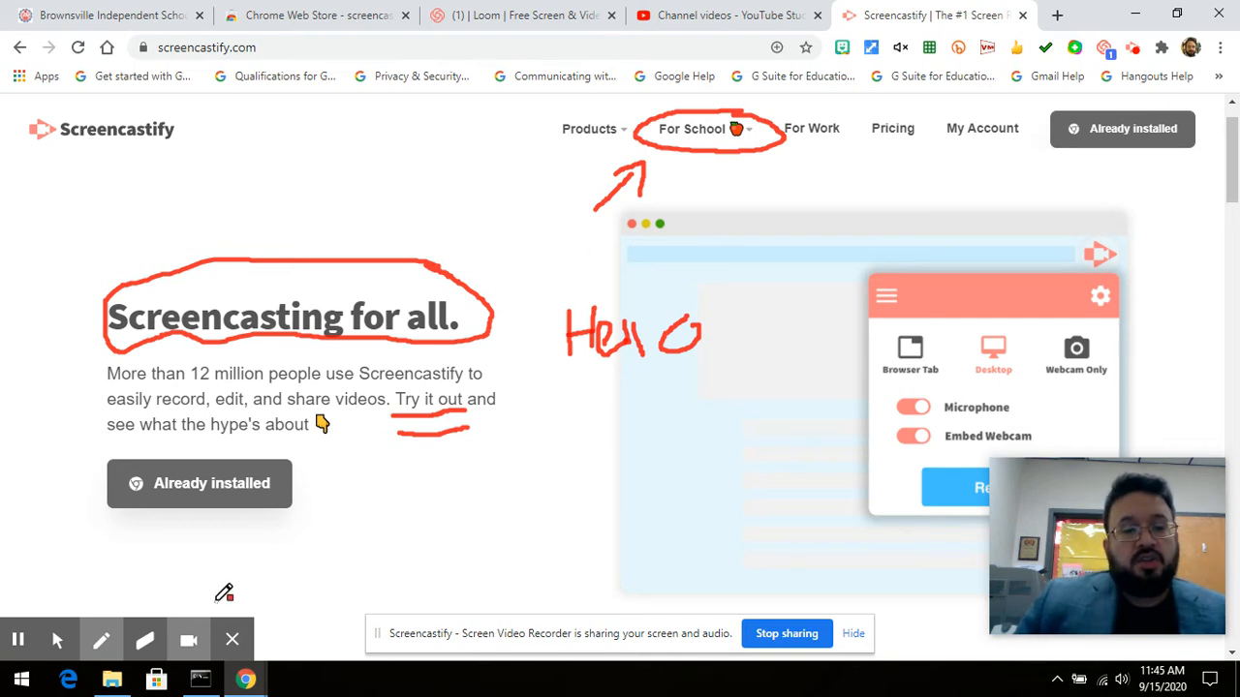
- Set the pen colour to blue and draw an X below "Hello" plus four short dashes beside the lower "Already installed" box
mouse_move(100, 647)
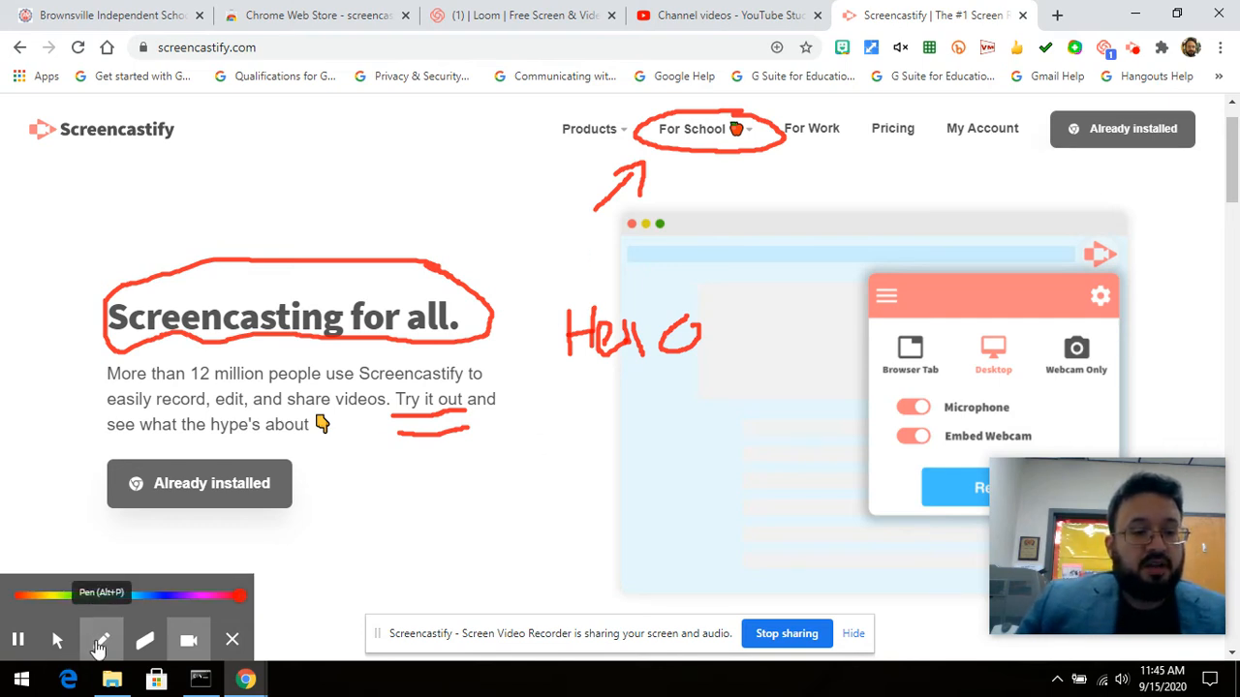
click(161, 597)
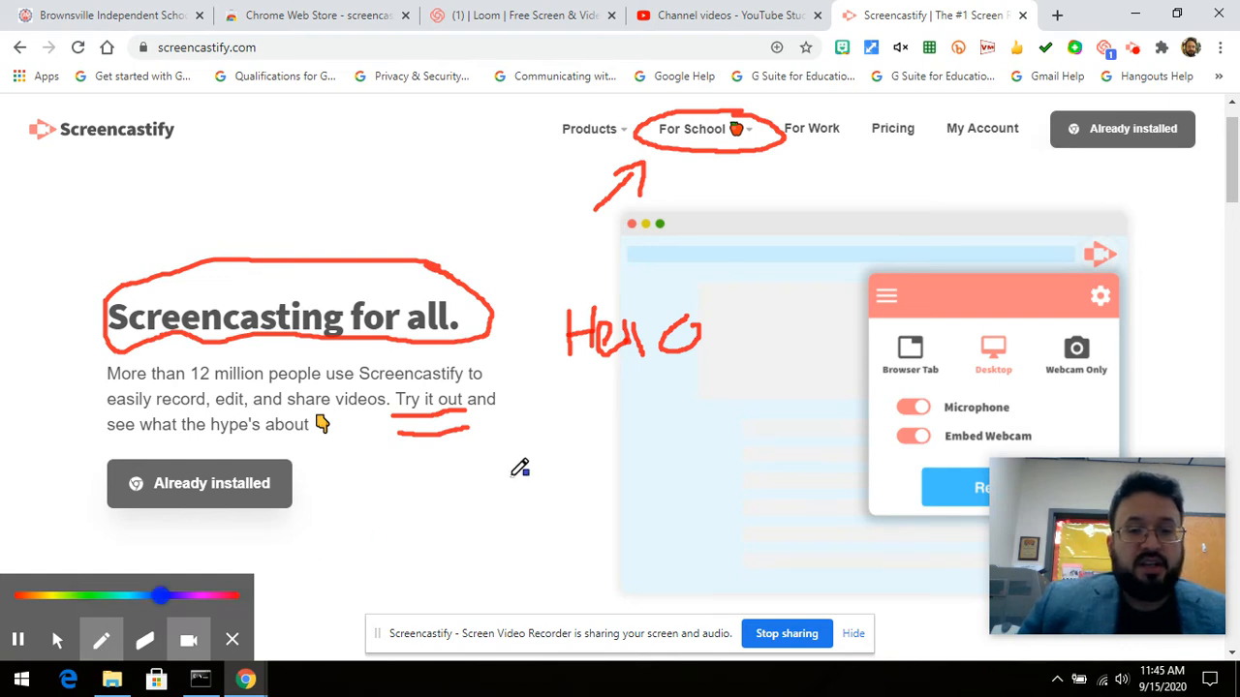
drag(527, 431, 607, 472)
drag(613, 396, 548, 466)
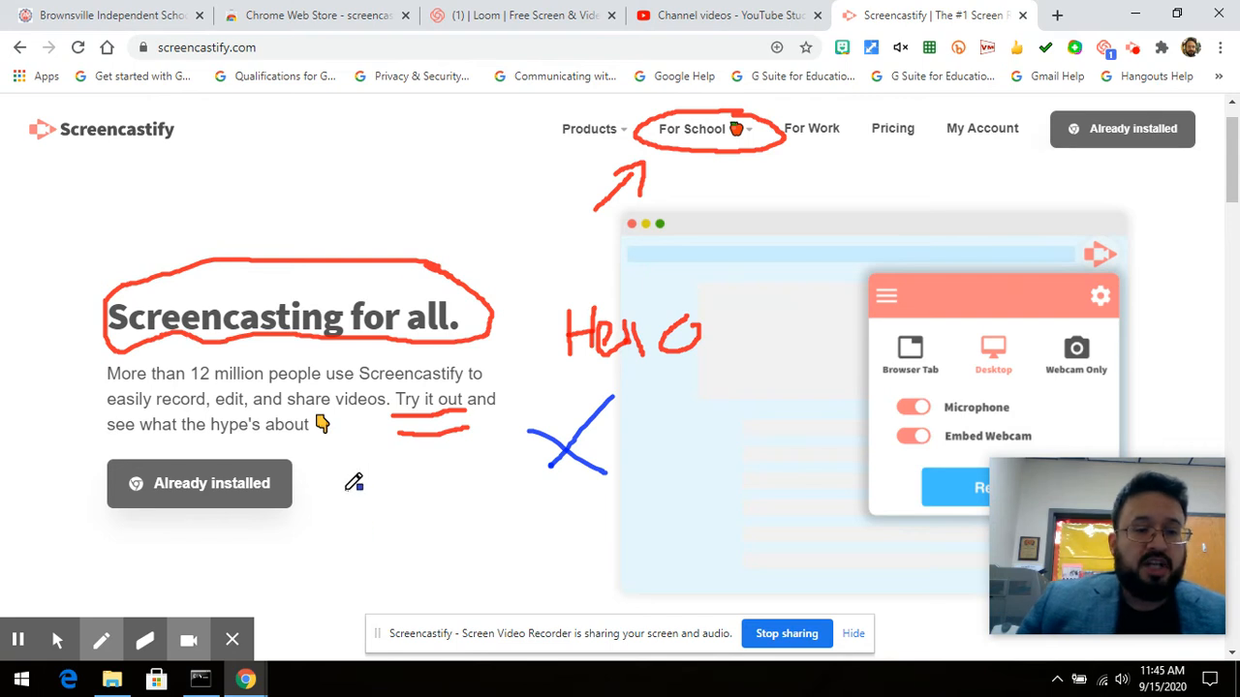
drag(308, 523, 411, 504)
mouse_move(370, 562)
mouse_down()
mouse_move(428, 562)
mouse_move(501, 519)
mouse_up()
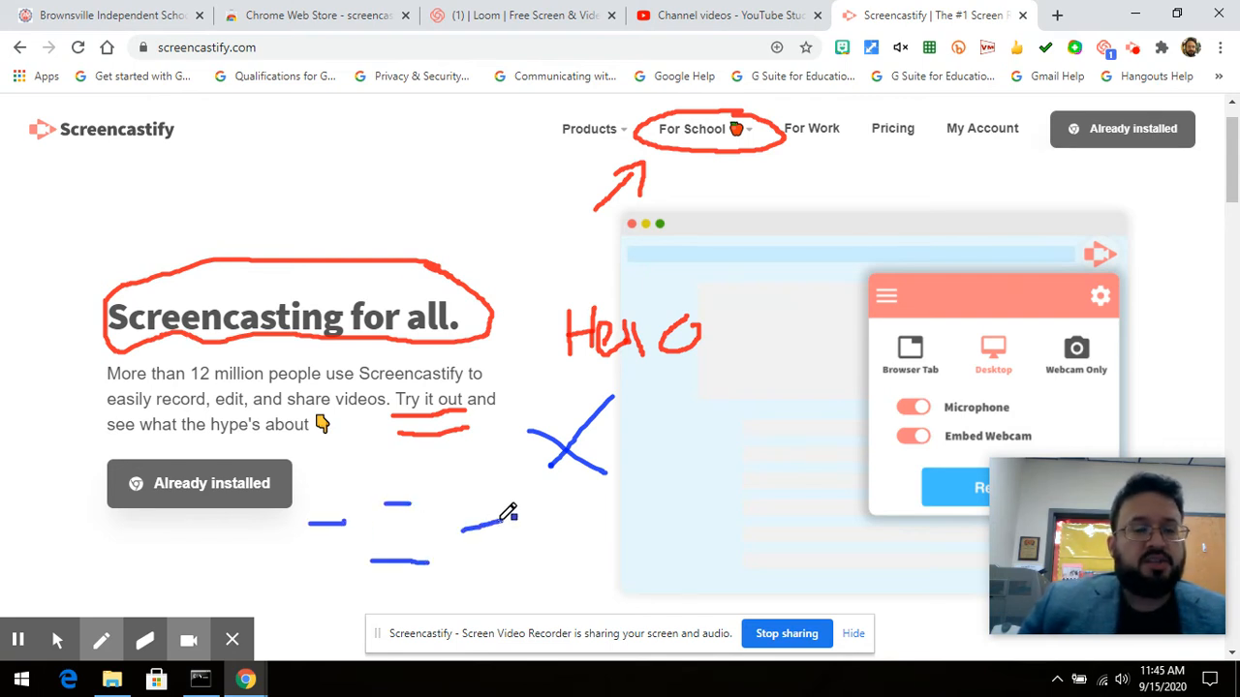
- Erase part of the leftmost blue dash with the Eraser, and wipe all remaining drawings off the screen
click(143, 647)
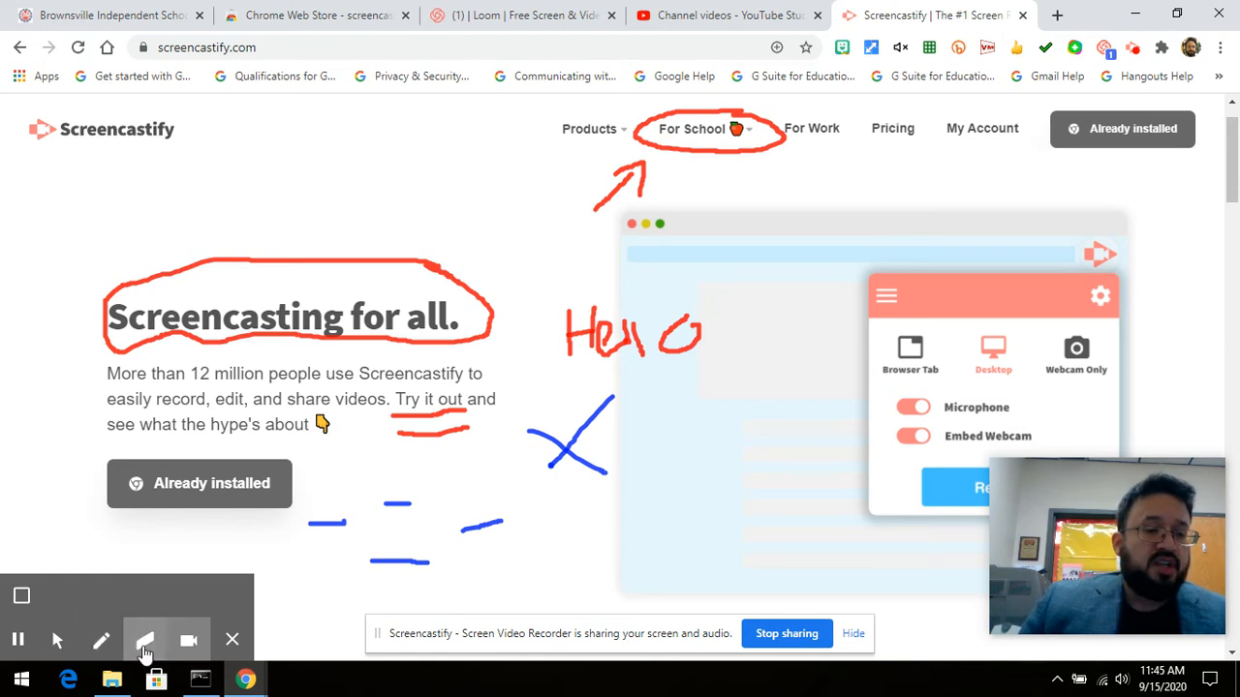
drag(329, 509, 374, 526)
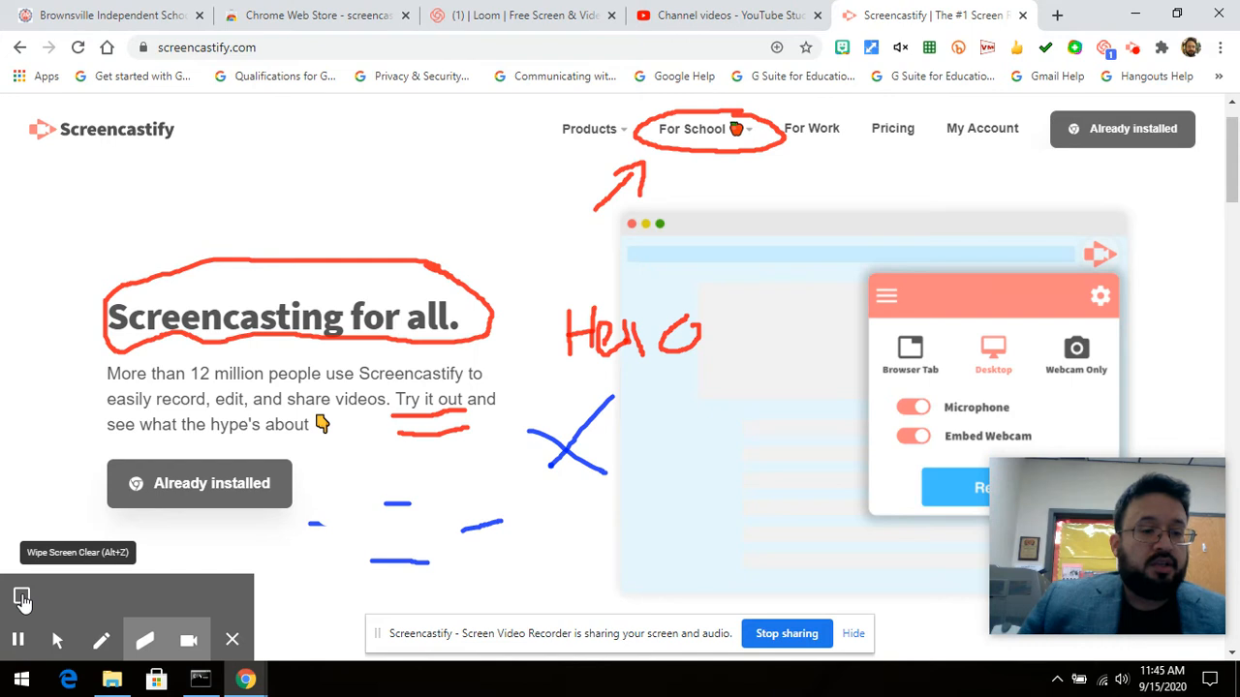
click(23, 598)
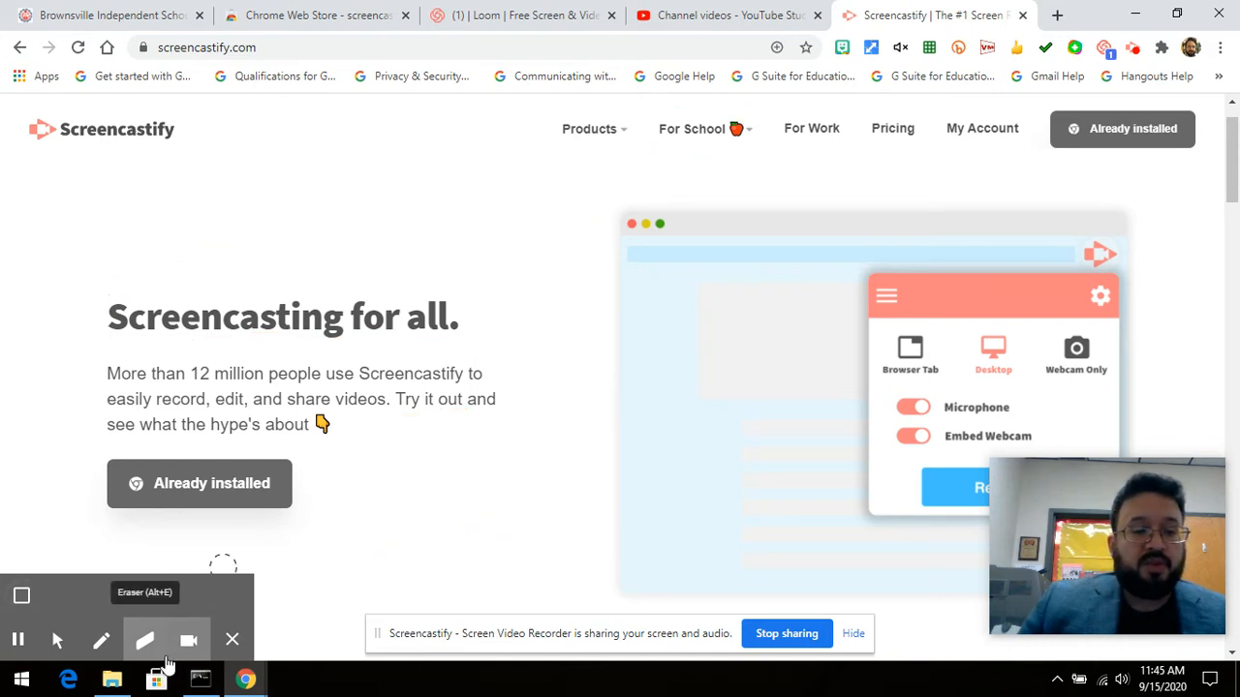
- Demonstrate the webcam toggle by turning the embedded webcam view off and back on
mouse_move(1069, 507)
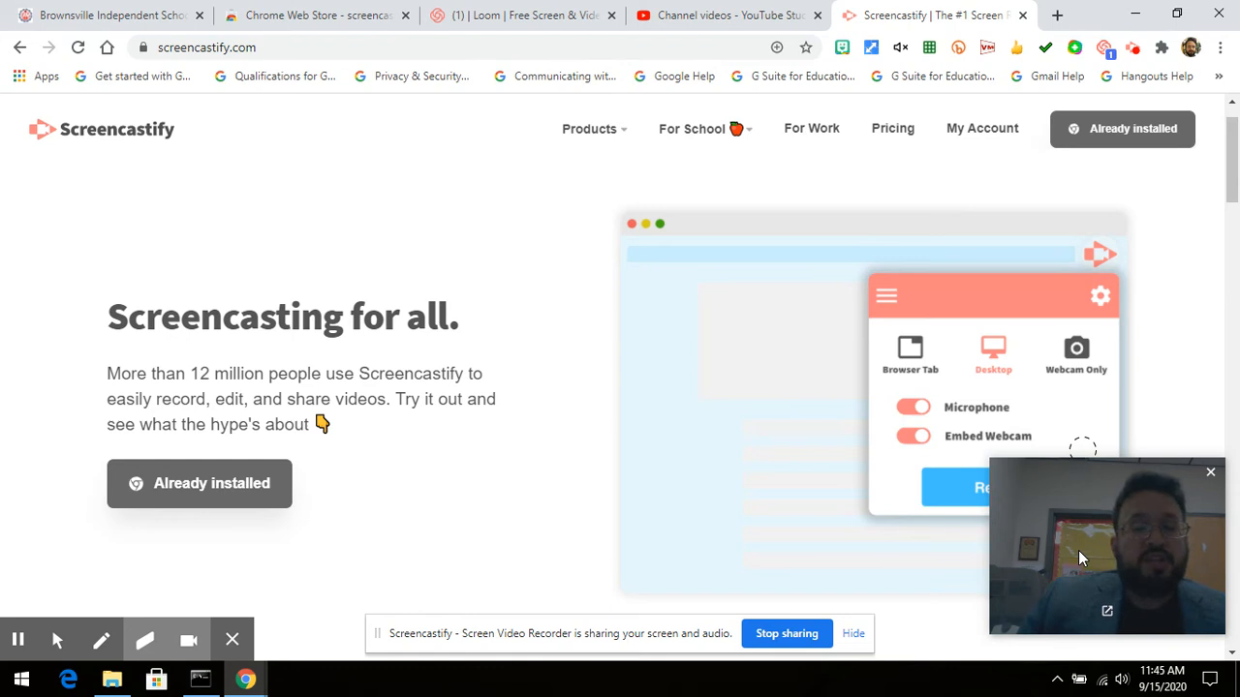
click(190, 643)
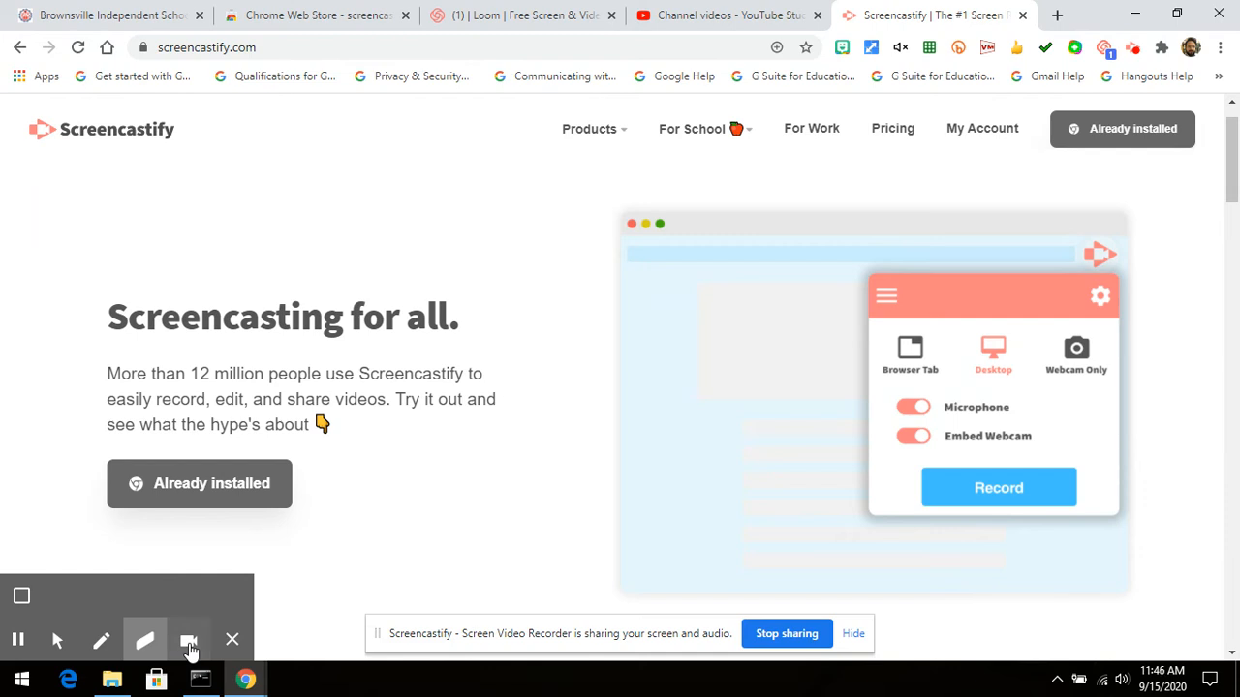
click(190, 645)
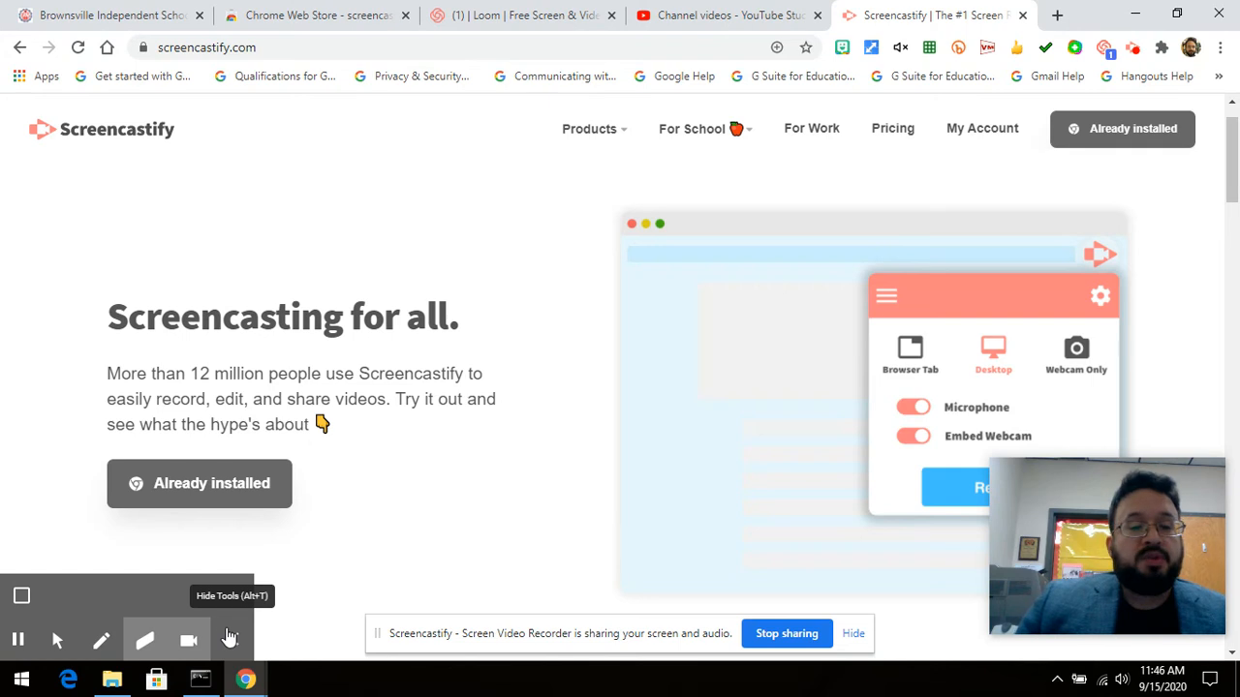
click(57, 643)
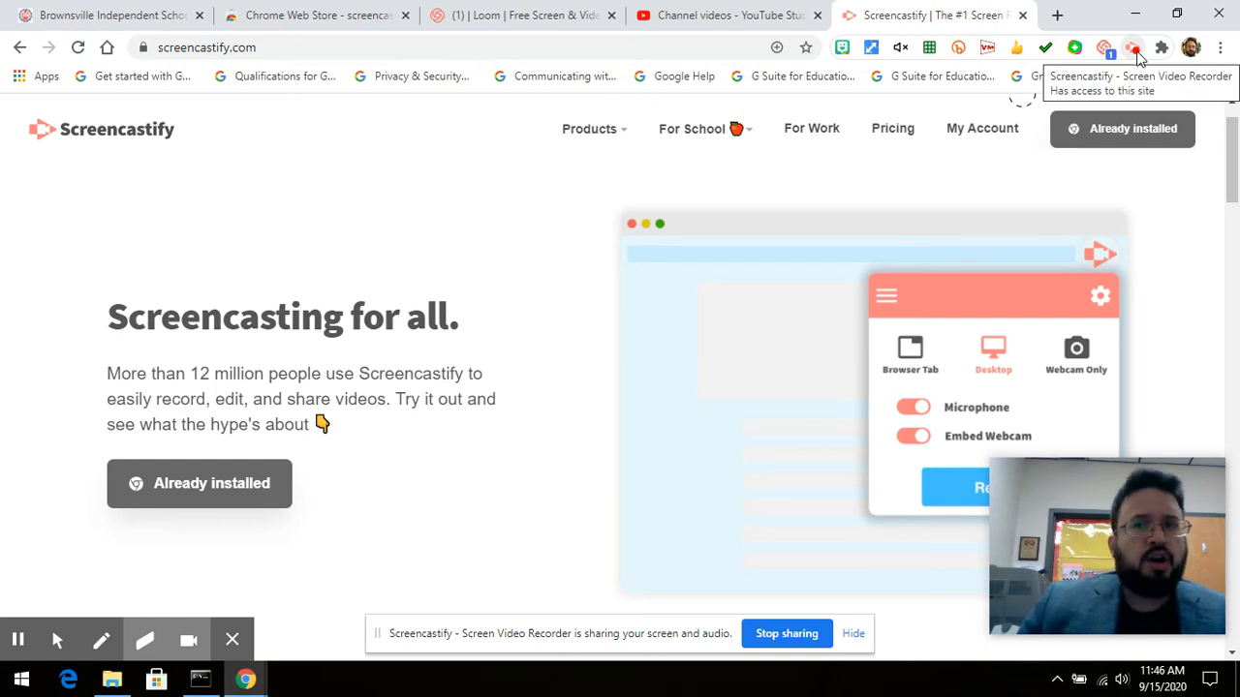
- Open the Screencastify extension's recording controls, view its main menu and return to the recording controls
click(1133, 51)
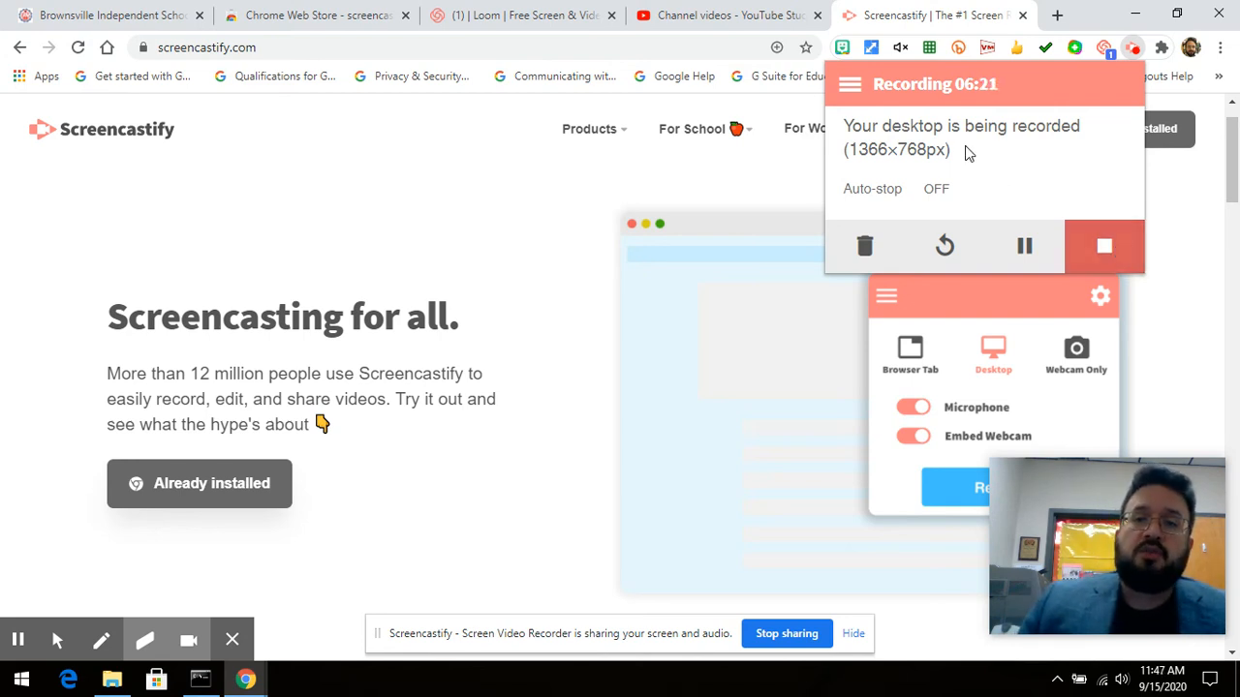
click(850, 86)
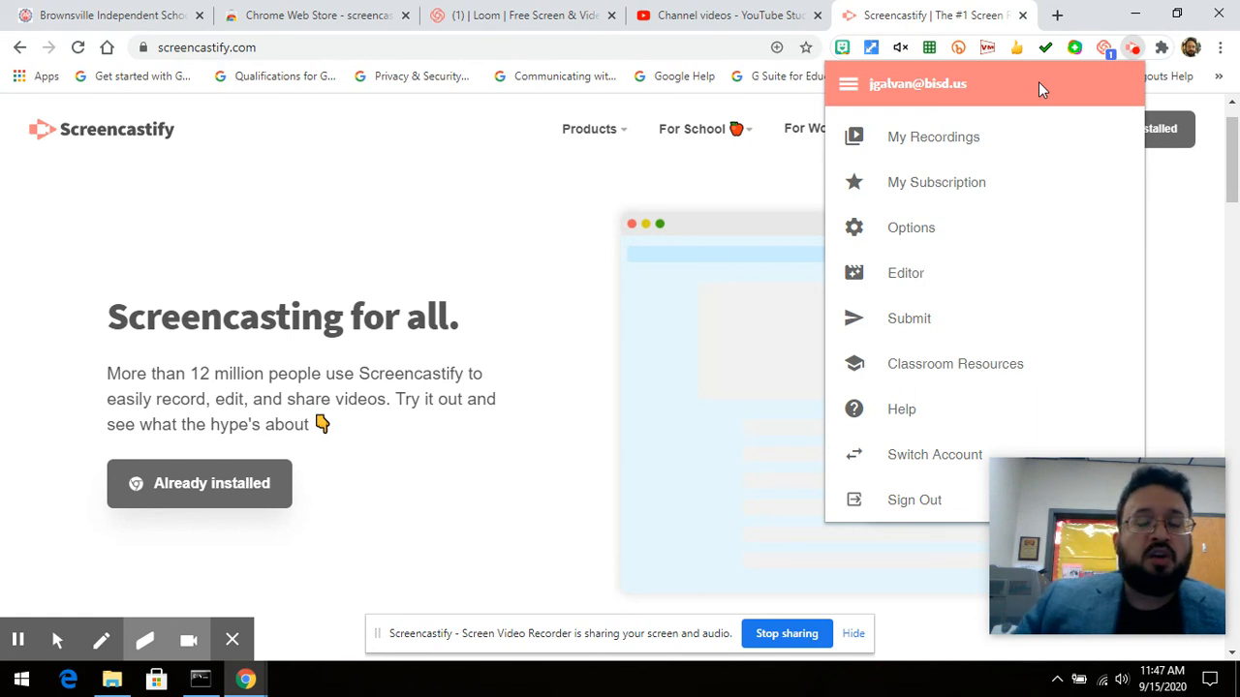
click(848, 87)
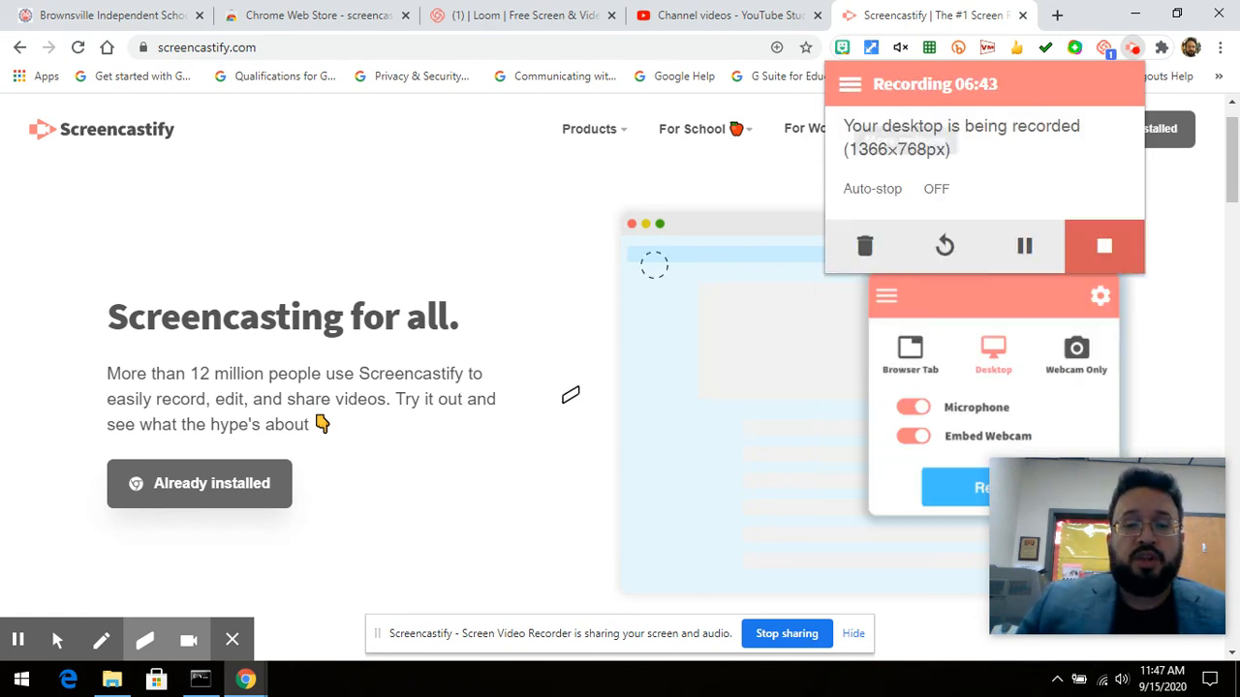